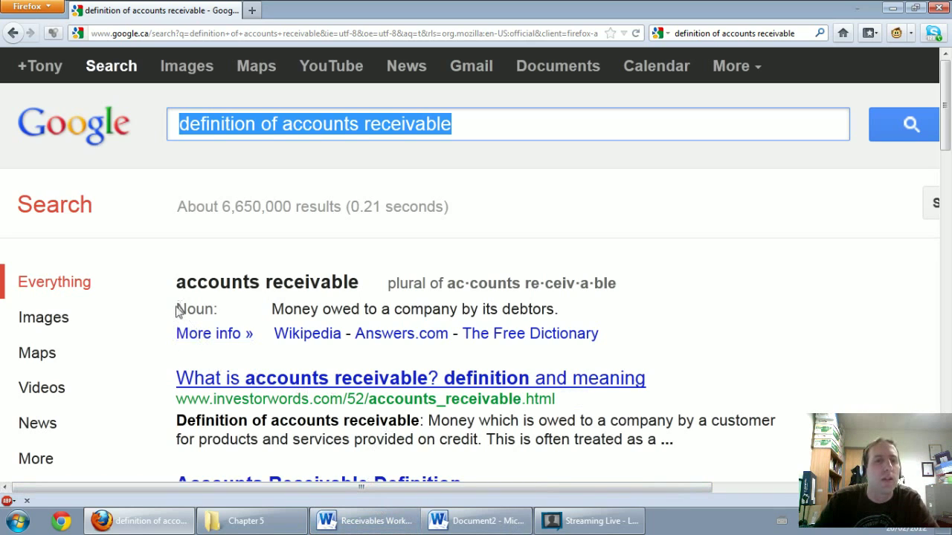
Step: Highlight the Google definition 'Money owed to a company by its debtors', then clear the selection
left_click_drag(179, 307, 559, 324)
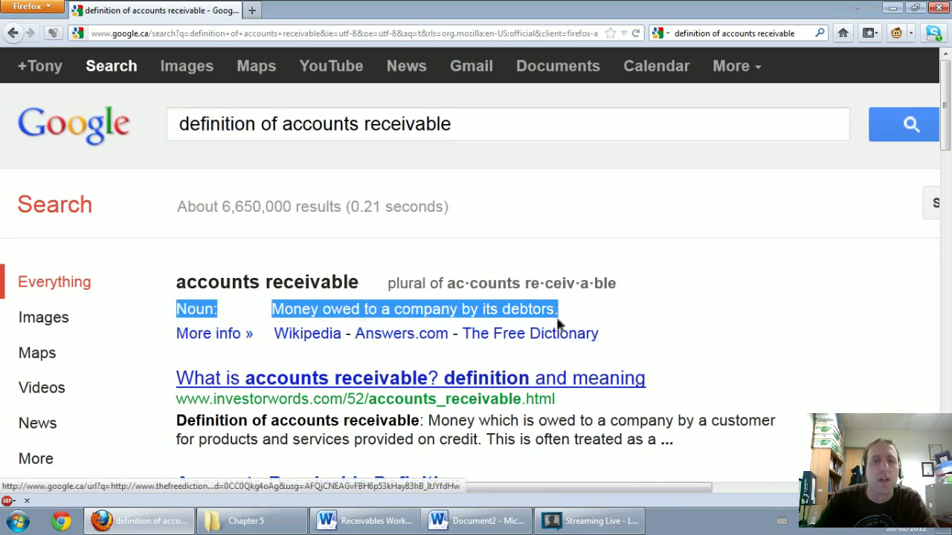
left_click(641, 324)
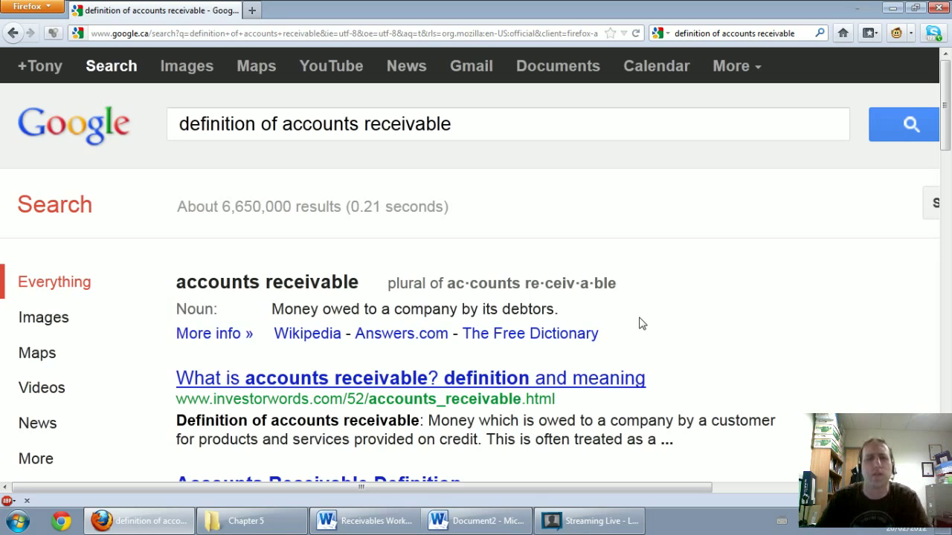
Step: With the black pen, handwrite Feb 26, the debit line Cash 1K, and underlined DR/CR headings
left_click(476, 521)
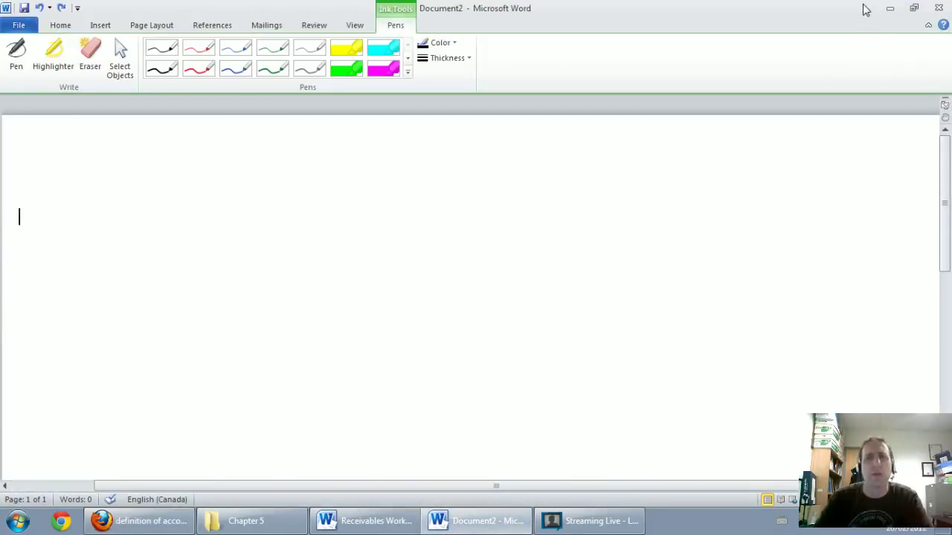
left_click(176, 74)
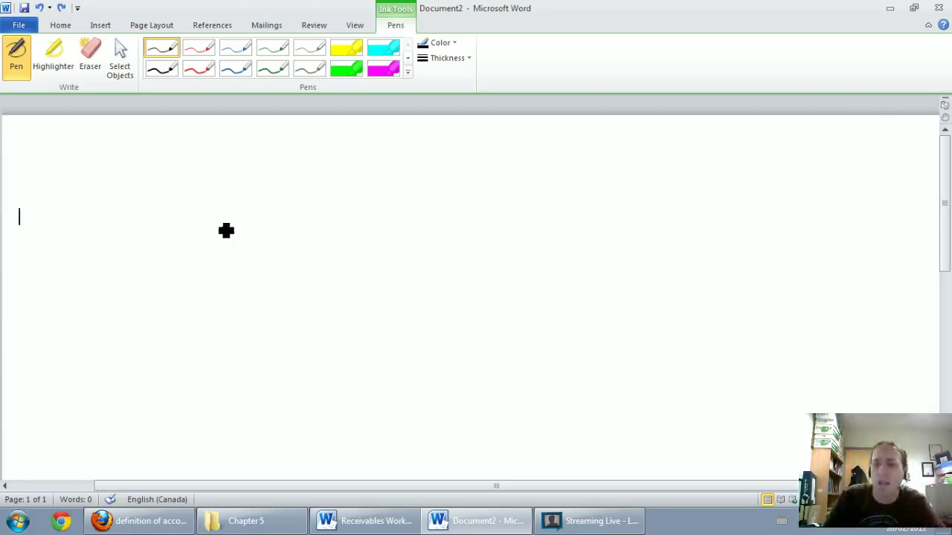
mouse_move(204, 198)
left_mouse_down()
mouse_move(191, 218)
mouse_move(219, 221)
mouse_move(262, 203)
mouse_move(283, 212)
mouse_move(274, 200)
left_mouse_up()
mouse_move(197, 244)
left_mouse_down()
mouse_move(200, 266)
mouse_move(236, 272)
left_mouse_up()
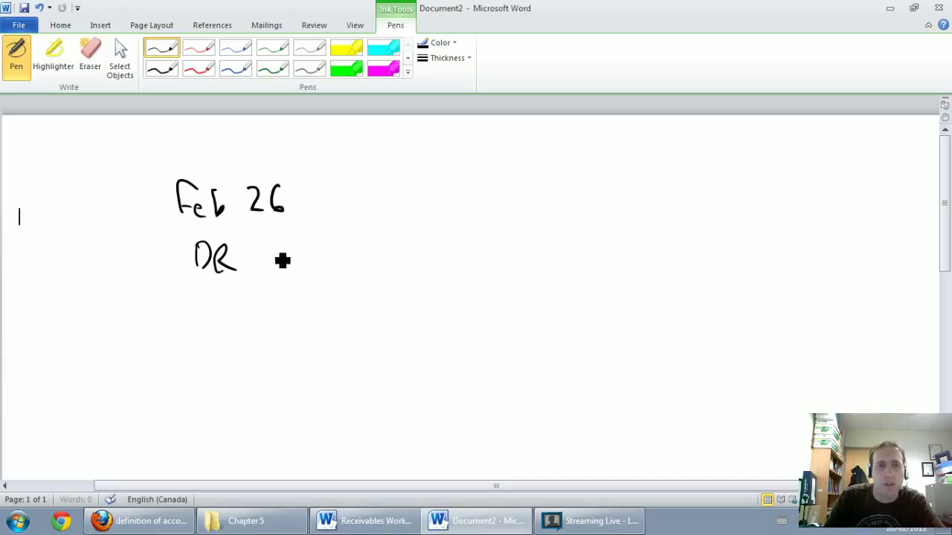
mouse_move(292, 248)
left_mouse_down()
mouse_move(305, 267)
mouse_move(352, 269)
left_mouse_up()
left_click_drag(521, 230, 522, 262)
mouse_move(538, 225)
left_mouse_down()
mouse_move(540, 260)
mouse_move(562, 258)
left_mouse_up()
left_click_drag(514, 172, 519, 201)
left_click_drag(526, 175, 546, 201)
mouse_move(631, 172)
left_mouse_down()
mouse_move(628, 198)
mouse_move(643, 195)
left_mouse_up()
left_click_drag(644, 172, 667, 198)
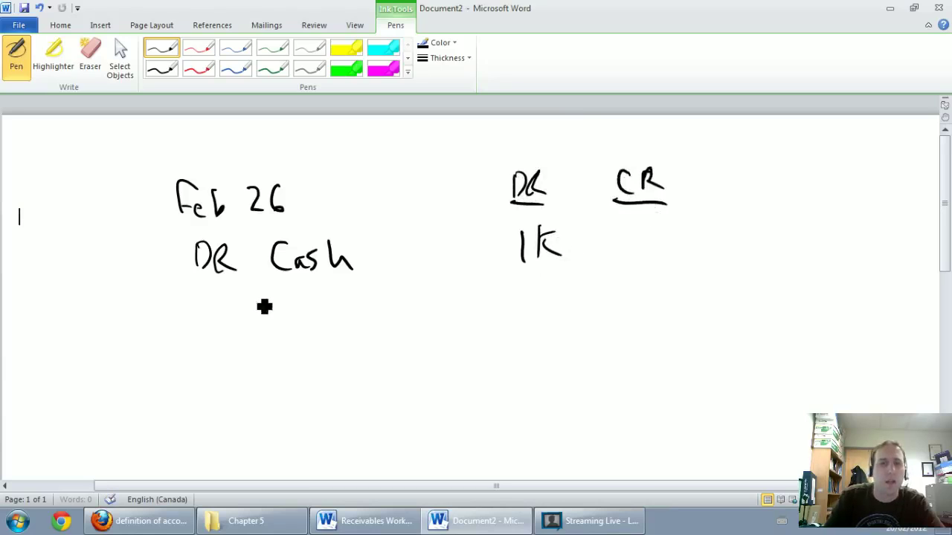
Step: Handwrite the credit line Consulting Rev. 1K beneath the Cash debit
mouse_move(268, 294)
left_mouse_down()
mouse_move(251, 312)
mouse_move(272, 316)
left_mouse_up()
mouse_move(273, 293)
left_mouse_down()
mouse_move(294, 314)
mouse_move(349, 311)
left_mouse_up()
mouse_move(351, 305)
left_mouse_down()
mouse_move(369, 317)
mouse_move(384, 293)
mouse_move(409, 334)
mouse_move(372, 311)
mouse_move(394, 300)
left_mouse_up()
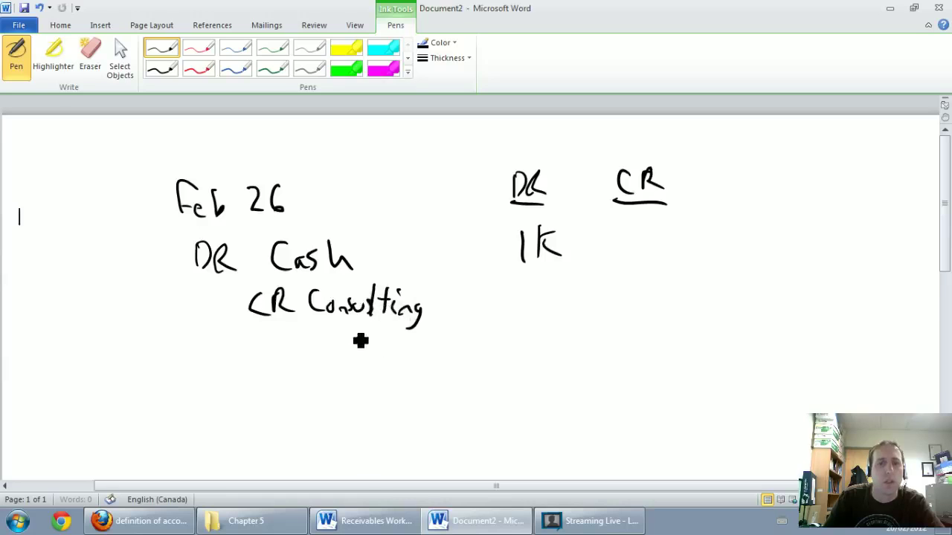
left_click_drag(359, 340, 406, 370)
mouse_move(626, 310)
left_mouse_down()
mouse_move(630, 337)
mouse_move(637, 329)
left_mouse_up()
left_click_drag(656, 308, 665, 321)
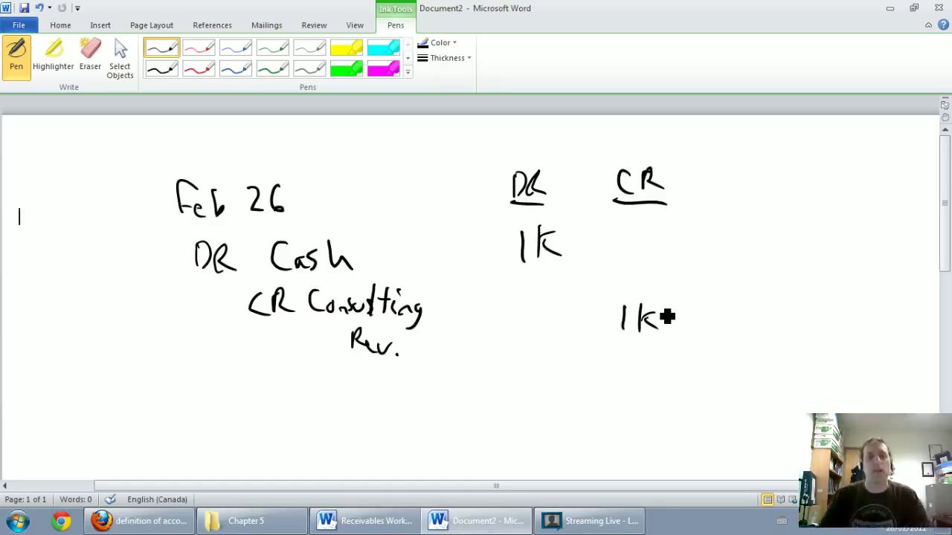
scroll(691, 328, "down", 3)
Step: Below the first entry, handwrite Feb 26 with Dr A/R 1K and CR Consult. Rev 1K
scroll(691, 328, "down", 2)
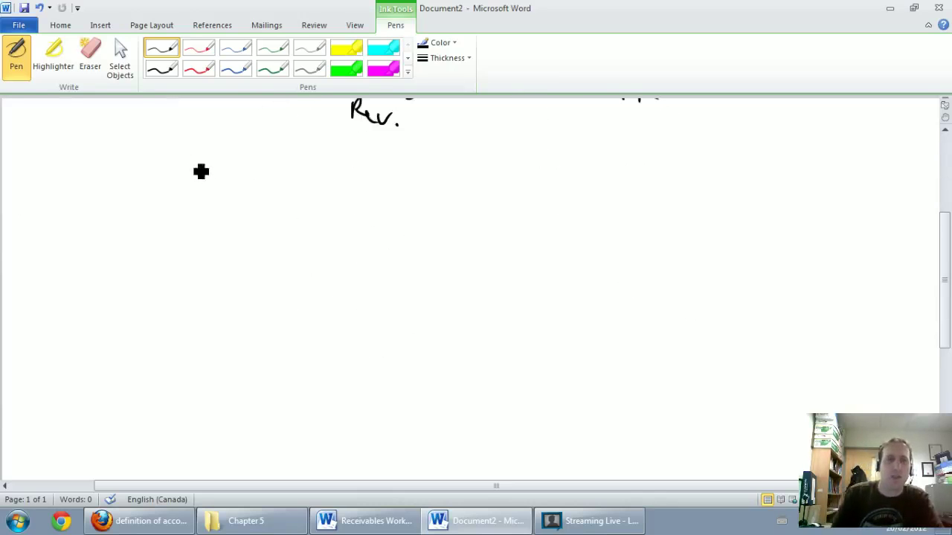
mouse_move(174, 192)
left_mouse_down()
mouse_move(216, 178)
mouse_move(217, 195)
mouse_move(272, 191)
left_mouse_up()
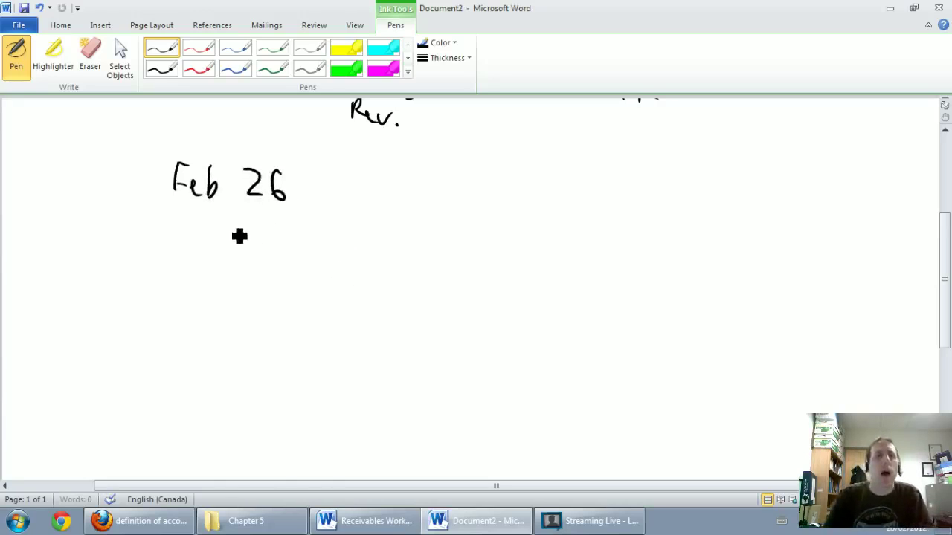
mouse_move(223, 221)
left_mouse_down()
mouse_move(230, 248)
mouse_move(284, 250)
mouse_move(316, 221)
mouse_move(340, 252)
left_mouse_up()
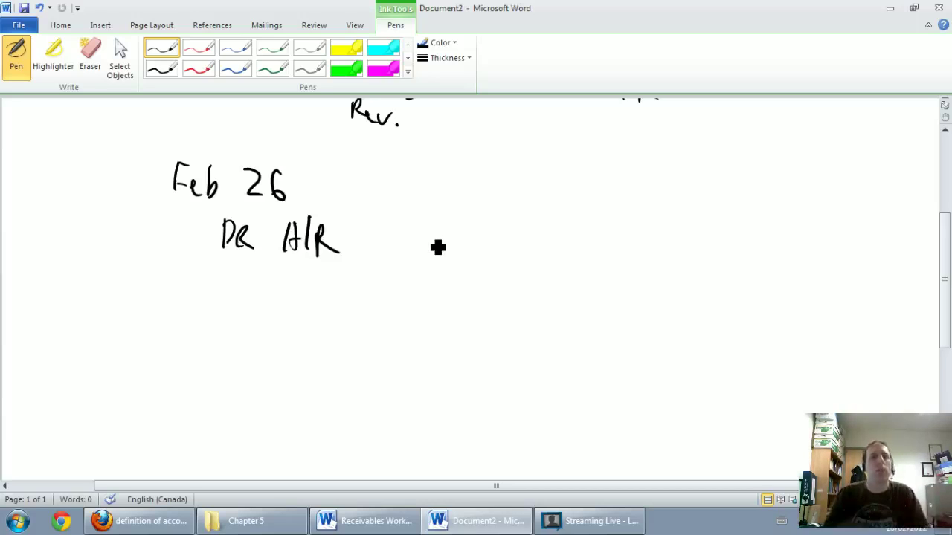
mouse_move(522, 220)
left_mouse_down()
mouse_move(516, 251)
mouse_move(550, 253)
left_mouse_up()
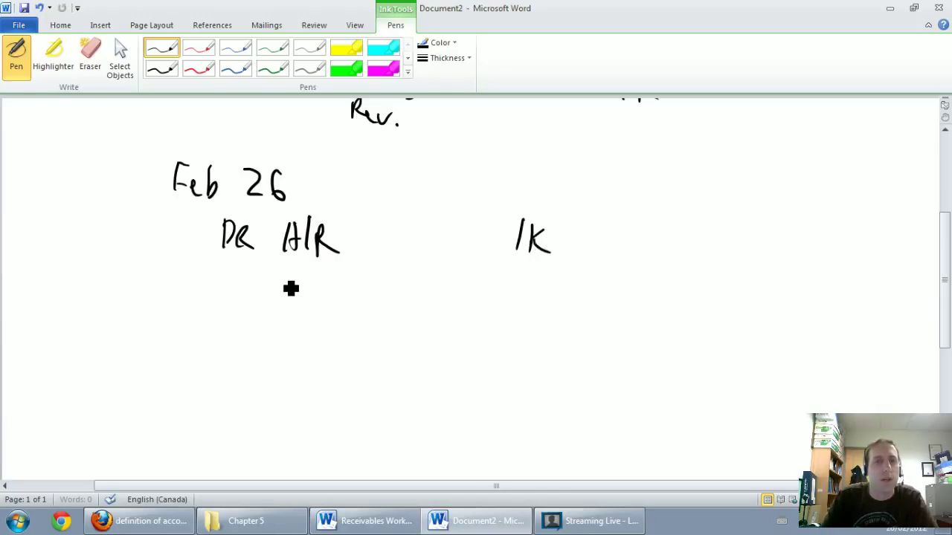
mouse_move(292, 277)
left_mouse_down()
mouse_move(294, 293)
mouse_move(431, 304)
mouse_move(439, 293)
left_mouse_up()
left_click(441, 296)
mouse_move(377, 315)
left_mouse_down()
mouse_move(391, 334)
mouse_move(431, 327)
left_mouse_up()
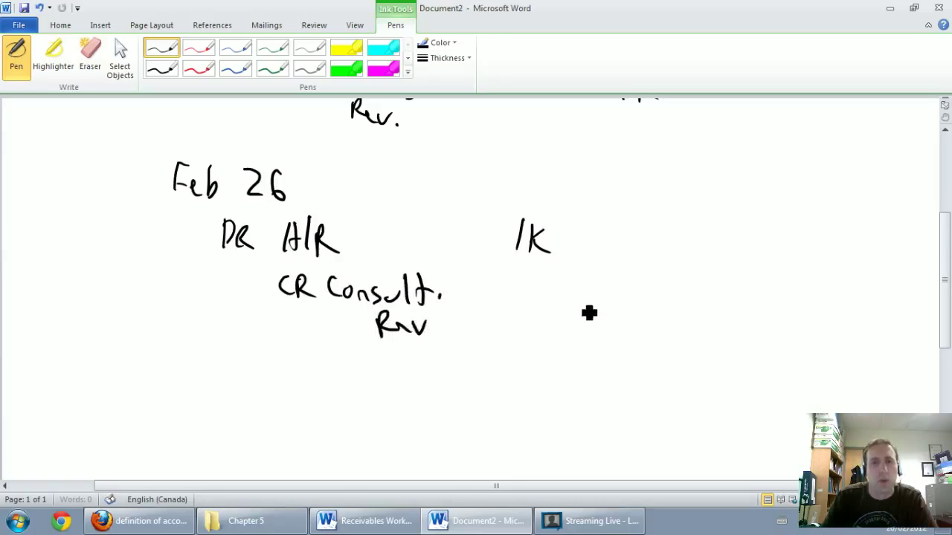
mouse_move(599, 297)
left_mouse_down()
mouse_move(599, 321)
mouse_move(633, 311)
mouse_move(632, 325)
left_mouse_up()
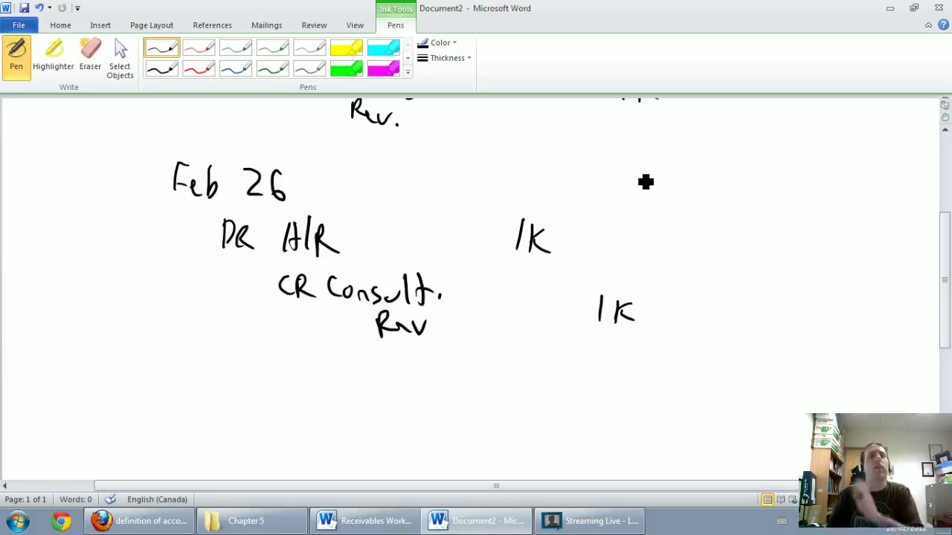
scroll(632, 178, "down", 1)
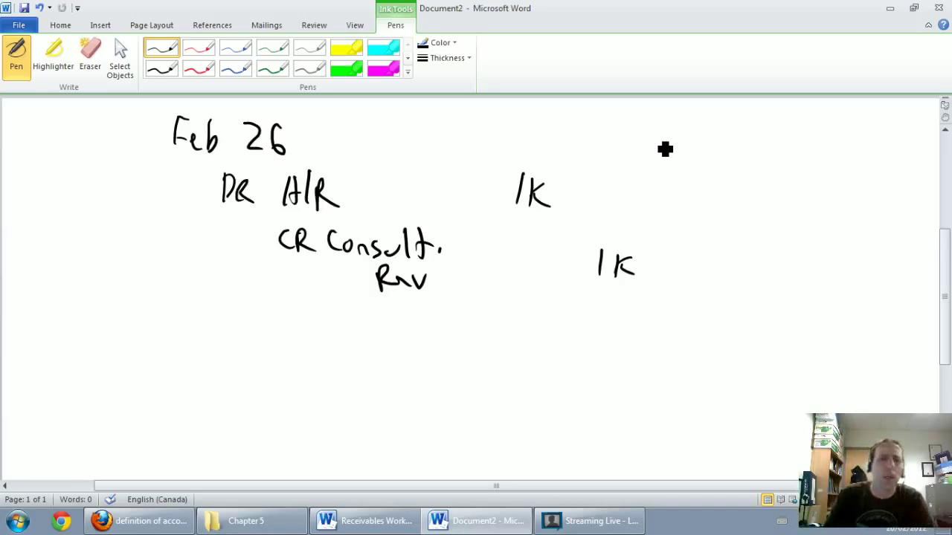
Step: Handwrite the date Mar 5 and the debit line Dr Cash 1K
left_click_drag(169, 344, 165, 381)
mouse_move(170, 346)
left_mouse_down()
mouse_move(191, 372)
mouse_move(213, 358)
mouse_move(253, 375)
left_mouse_up()
left_click_drag(253, 350, 279, 348)
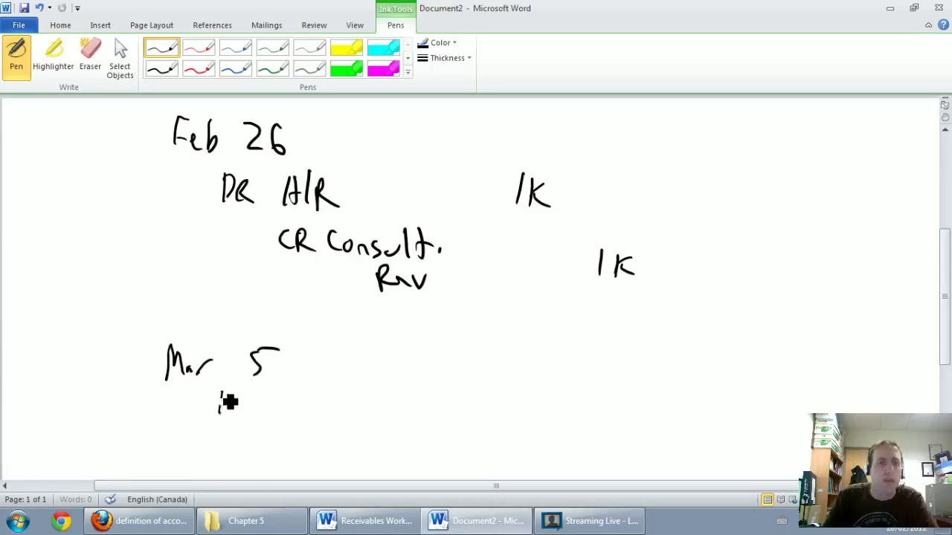
left_click_drag(228, 402, 253, 419)
mouse_move(302, 390)
left_mouse_down()
mouse_move(302, 407)
mouse_move(369, 406)
left_mouse_up()
mouse_move(515, 380)
left_mouse_down()
mouse_move(512, 403)
mouse_move(525, 401)
left_mouse_up()
left_click_drag(548, 379, 549, 399)
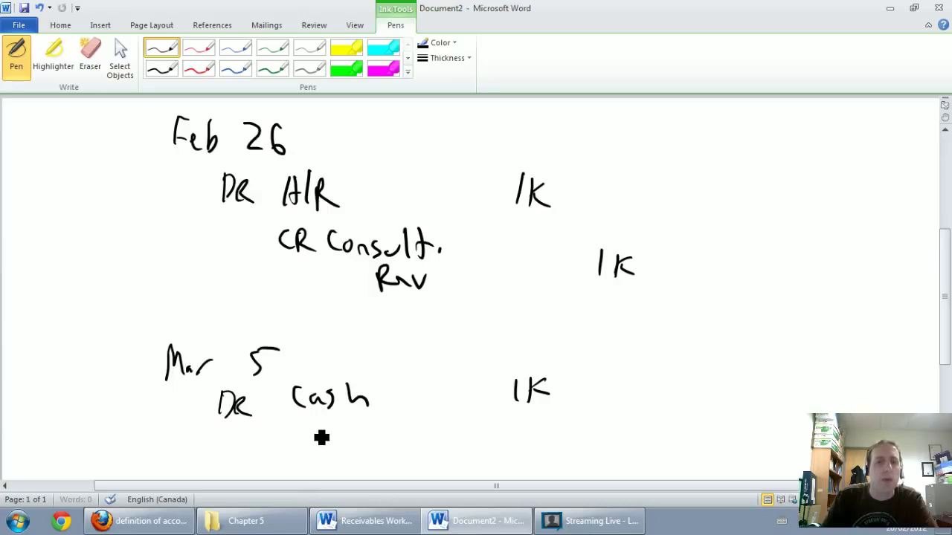
Step: Handwrite the credit line CR A/R 1K below Dr Cash
left_click_drag(315, 431, 316, 449)
left_click_drag(322, 430, 322, 449)
left_click_drag(323, 430, 348, 446)
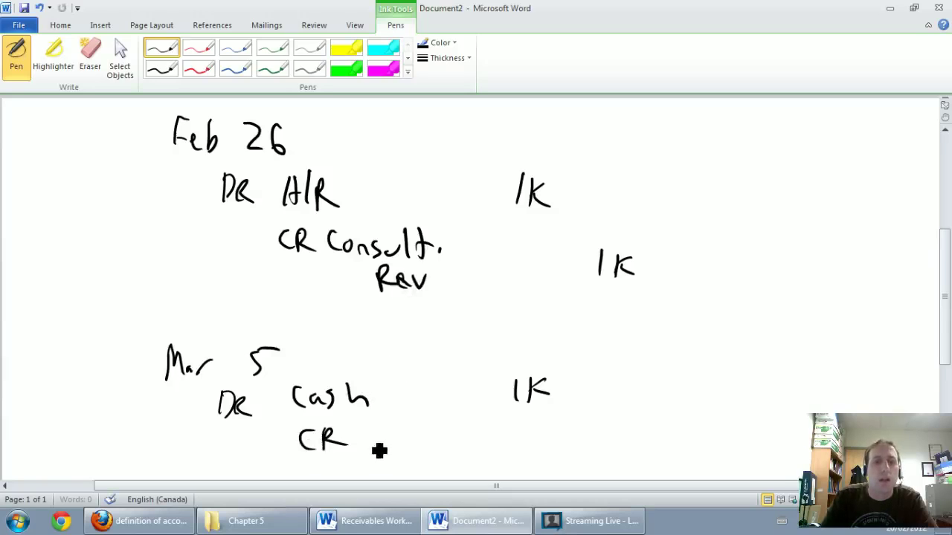
mouse_move(379, 452)
left_mouse_down()
mouse_move(425, 440)
mouse_move(444, 453)
left_mouse_up()
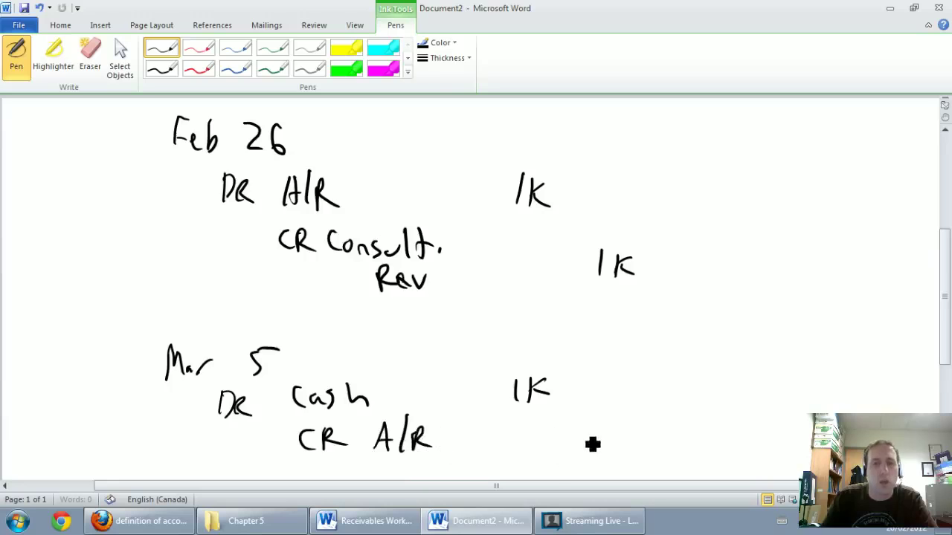
mouse_move(588, 422)
left_mouse_down()
mouse_move(589, 447)
mouse_move(628, 446)
left_mouse_up()
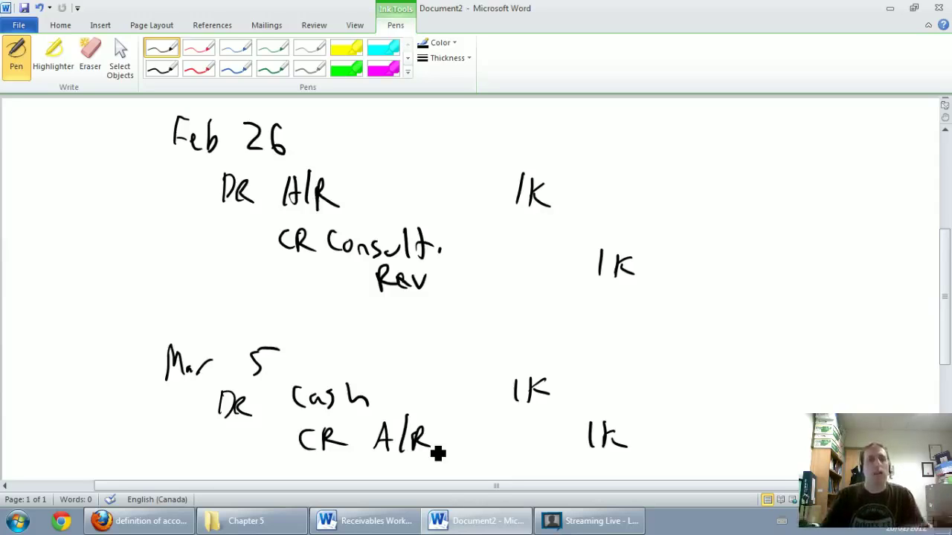
Step: Minimize the ribbon, zoom out to the full page, and begin a bracket beside the second entry's credit
right_click(573, 94)
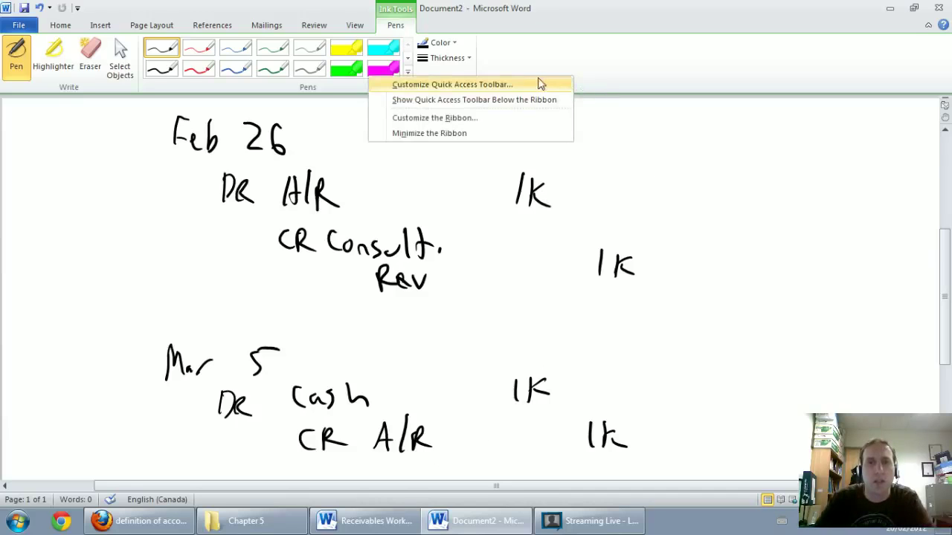
left_click(491, 133)
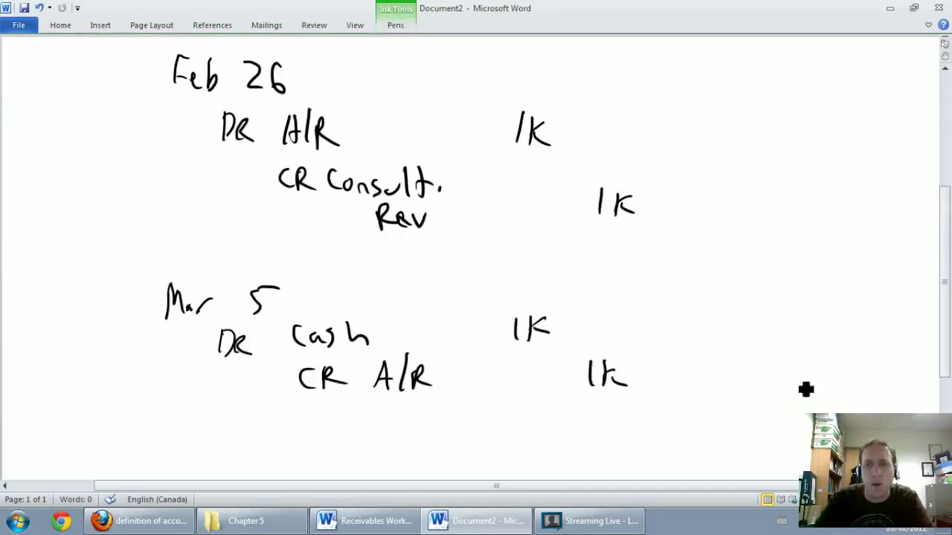
scroll(139, 128, "down", 3)
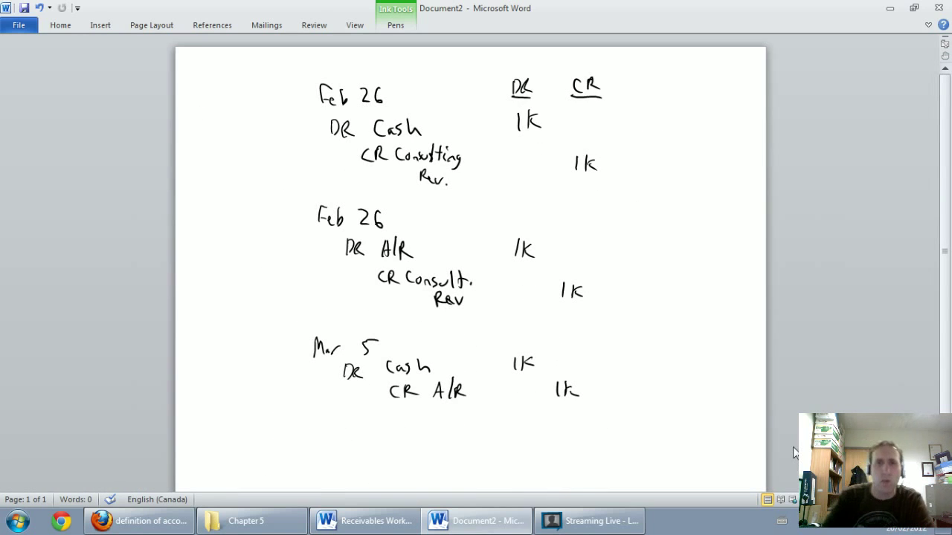
mouse_move(577, 211)
left_mouse_down()
mouse_move(614, 410)
mouse_move(577, 412)
left_mouse_up()
Step: Finish the 2X label, then bracket the first Feb 26 entry's amounts and label it 1X
mouse_move(616, 301)
left_mouse_down()
mouse_move(630, 320)
mouse_move(657, 321)
mouse_move(663, 300)
left_mouse_up()
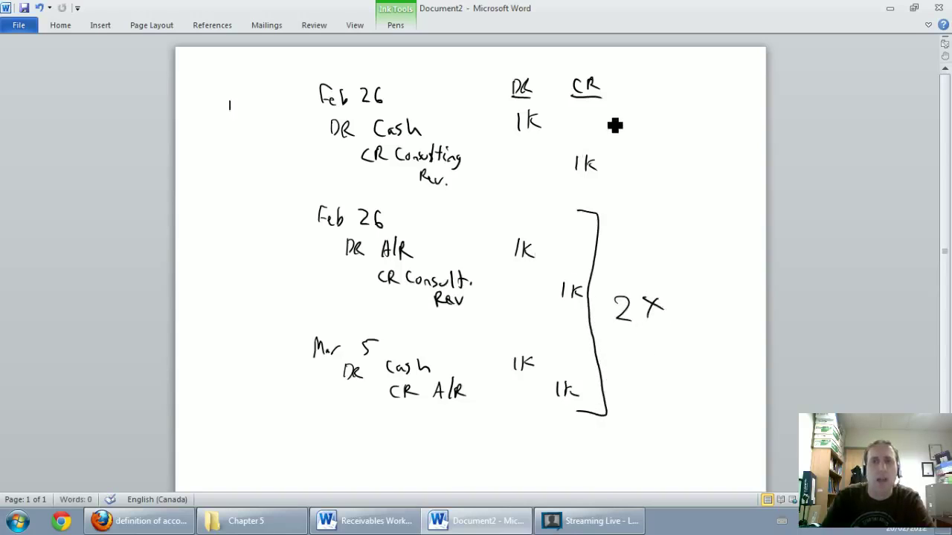
mouse_move(594, 105)
left_mouse_down()
mouse_move(614, 156)
mouse_move(614, 186)
mouse_move(595, 186)
left_mouse_up()
left_click_drag(635, 133, 634, 158)
left_click_drag(654, 144, 667, 139)
left_click_drag(648, 139, 669, 157)
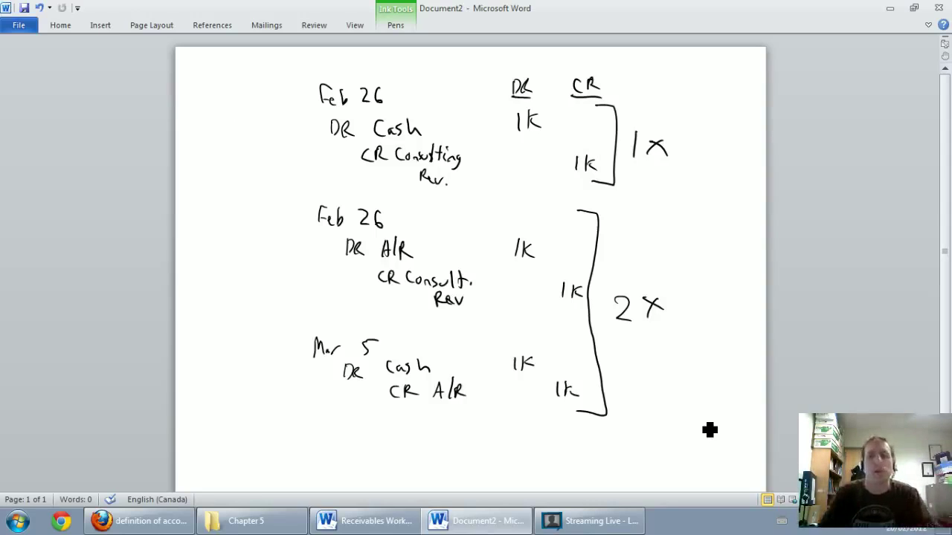
Step: Insert a page break for a blank second page and restore the Pens ribbon
key("ctrl+Return")
scroll(702, 422, "up", 5)
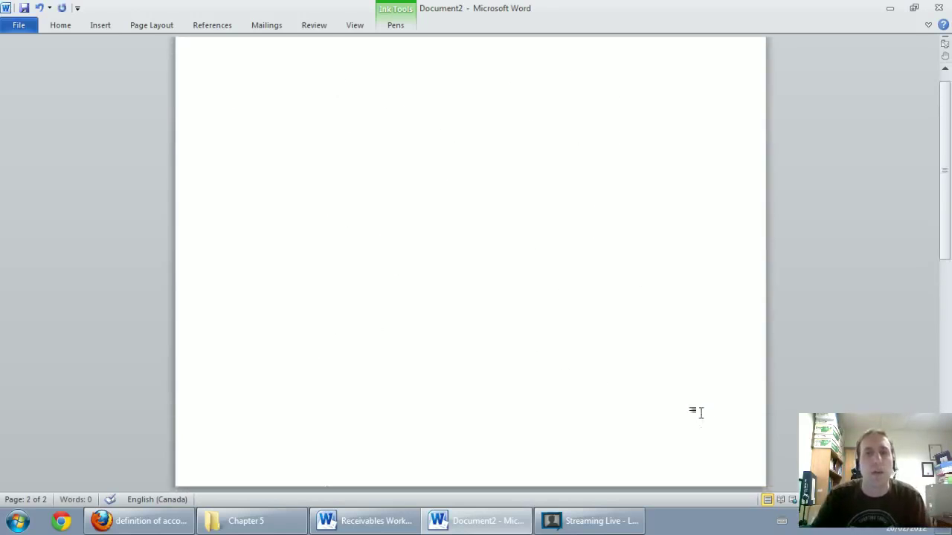
scroll(792, 453, "up", 3)
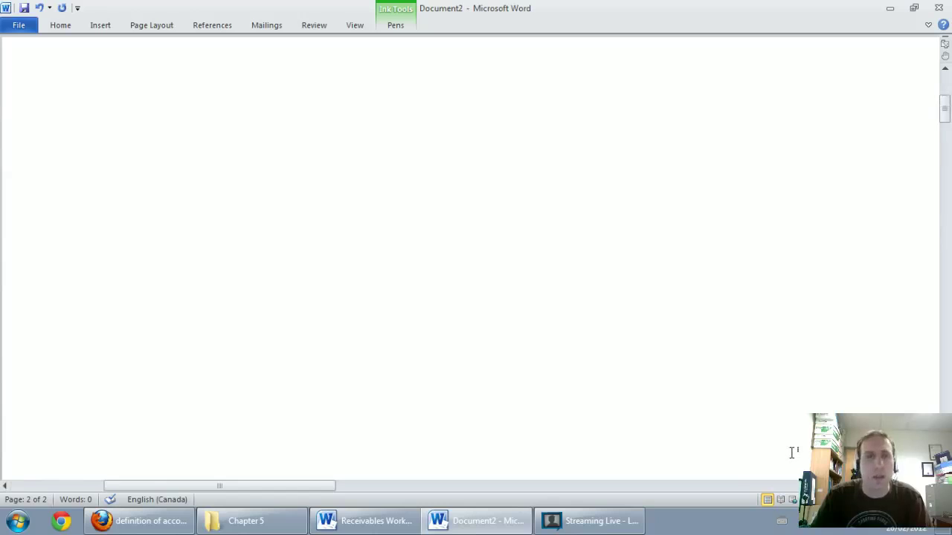
left_click(392, 25)
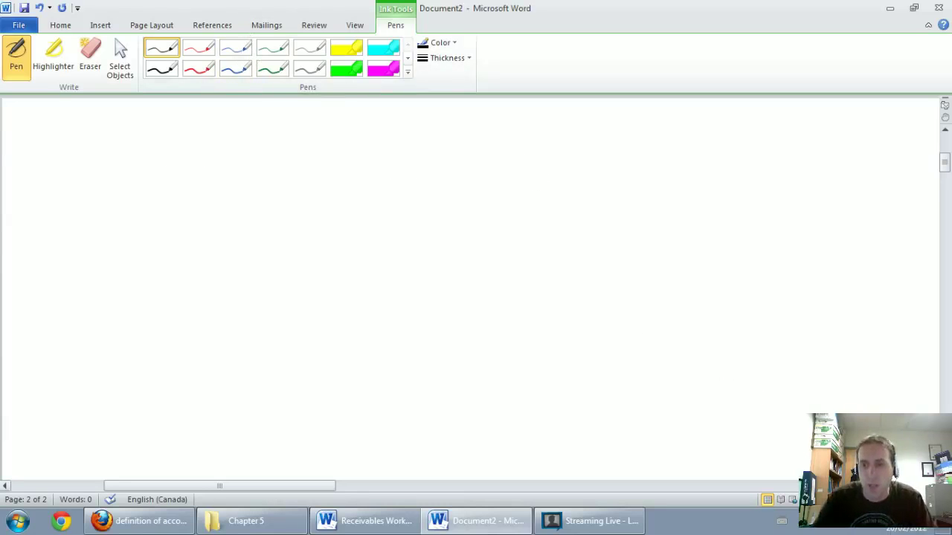
scroll(476, 290, "up", 1)
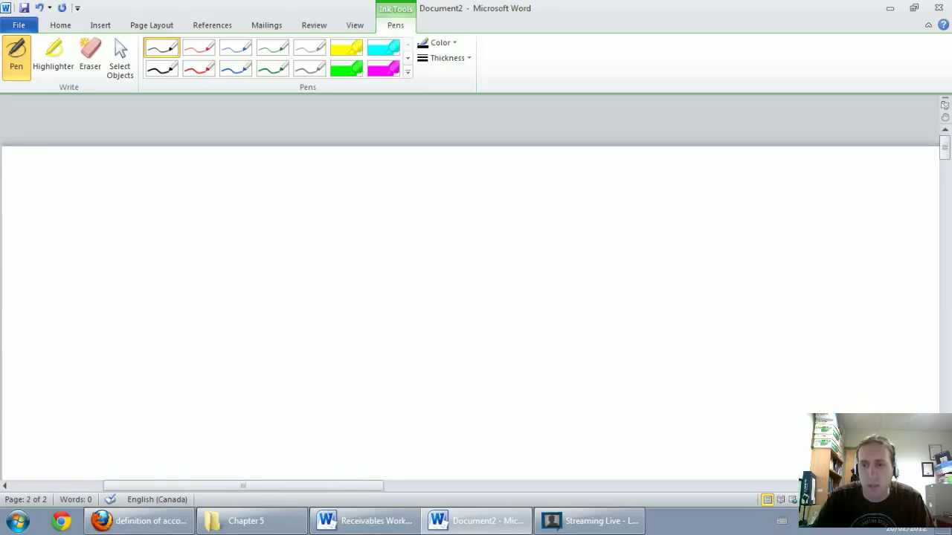
scroll(476, 290, "down", 1)
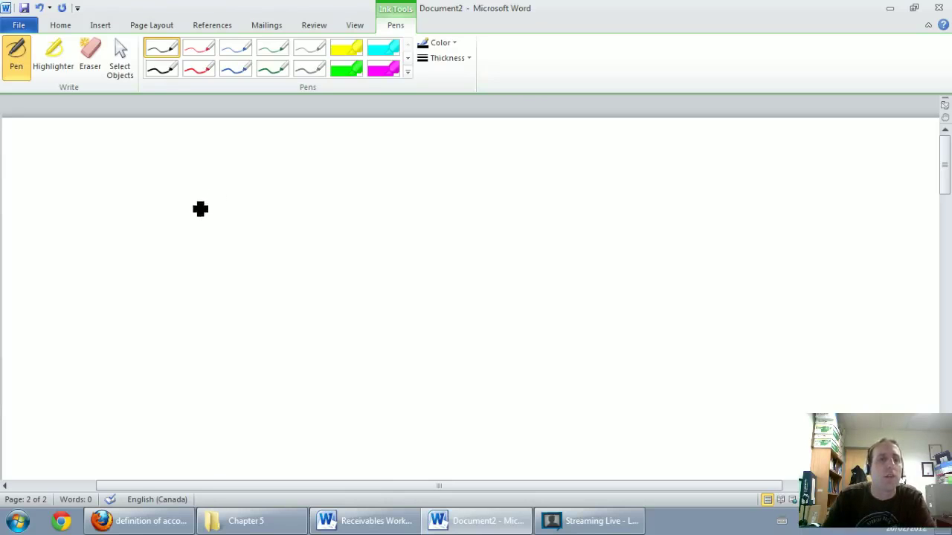
Step: Handwrite the date Dec 15 and the debit line DR A/R 1K
mouse_move(205, 189)
left_mouse_down()
mouse_move(205, 219)
mouse_move(257, 218)
left_mouse_up()
mouse_move(283, 189)
left_mouse_down()
mouse_move(284, 214)
mouse_move(311, 194)
left_mouse_up()
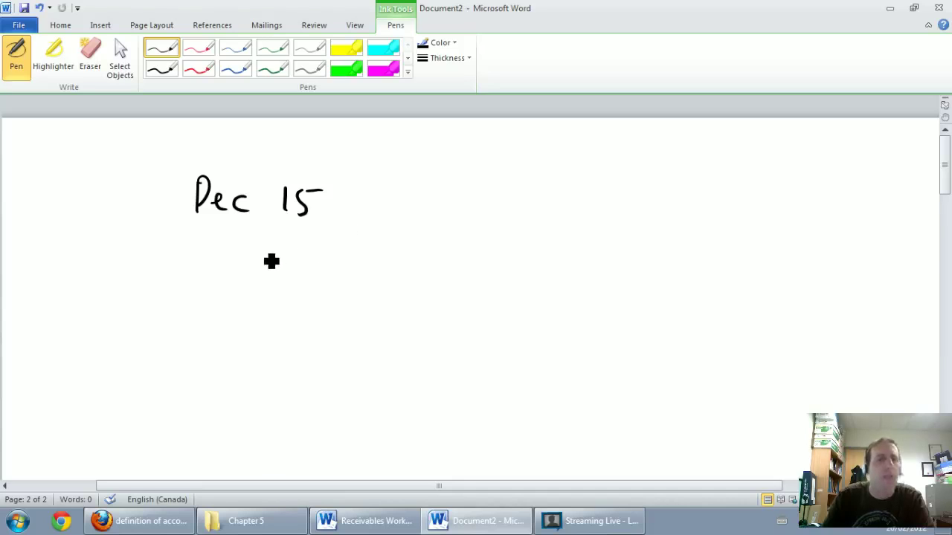
mouse_move(236, 235)
left_mouse_down()
mouse_move(248, 247)
mouse_move(238, 262)
mouse_move(270, 239)
mouse_move(274, 257)
left_mouse_up()
mouse_move(332, 228)
left_mouse_down()
mouse_move(323, 260)
mouse_move(339, 260)
left_mouse_up()
mouse_move(358, 217)
left_mouse_down()
mouse_move(347, 262)
mouse_move(382, 240)
mouse_move(383, 260)
left_mouse_up()
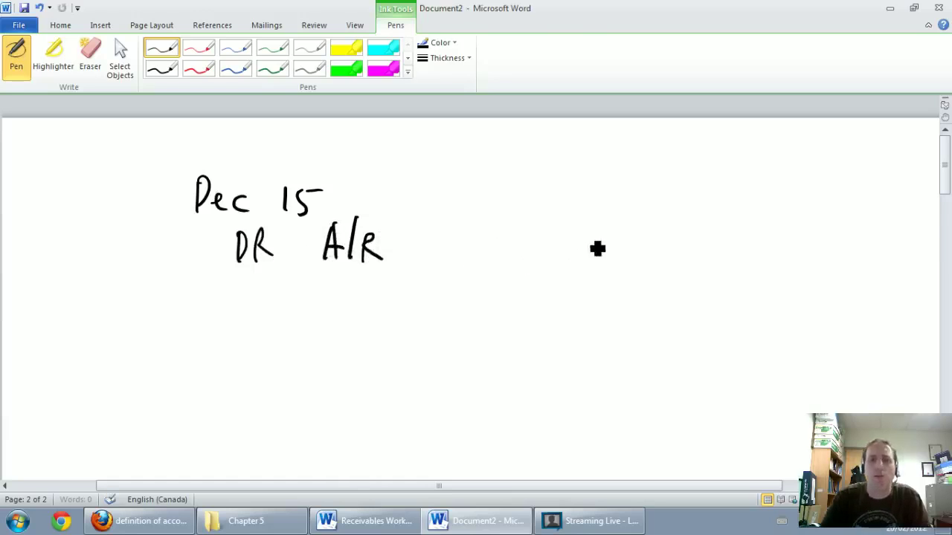
mouse_move(583, 223)
left_mouse_down()
mouse_move(580, 252)
mouse_move(624, 230)
mouse_move(611, 251)
mouse_move(626, 262)
left_mouse_up()
Step: Handwrite the credit line CR consulting rev 1K, then choose the thicker black pen
left_click_drag(300, 280, 300, 298)
mouse_move(309, 285)
left_mouse_down()
mouse_move(322, 299)
mouse_move(429, 305)
left_mouse_up()
mouse_move(441, 277)
left_mouse_down()
mouse_move(438, 305)
mouse_move(468, 289)
mouse_move(464, 306)
mouse_move(504, 302)
mouse_move(487, 321)
left_mouse_up()
left_click_drag(529, 291, 578, 290)
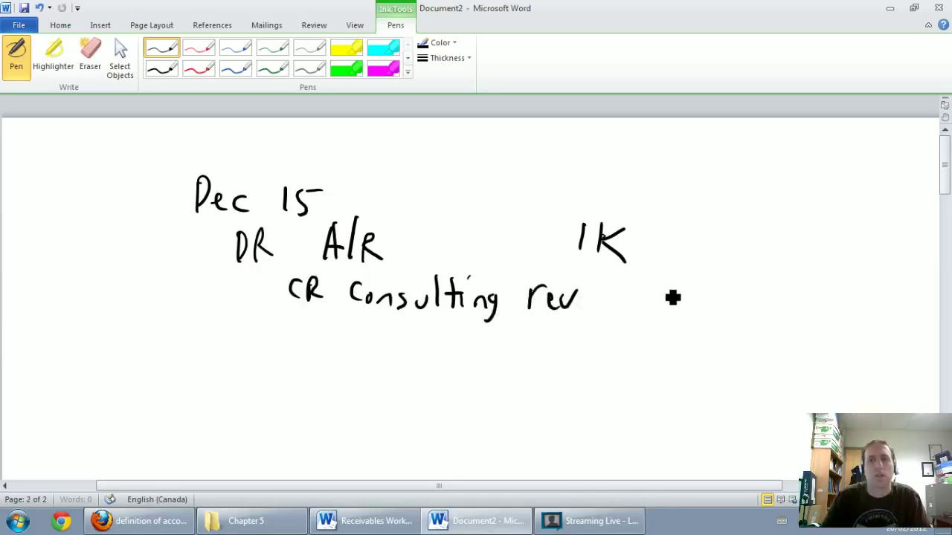
mouse_move(676, 277)
left_mouse_down()
mouse_move(675, 307)
mouse_move(700, 305)
left_mouse_up()
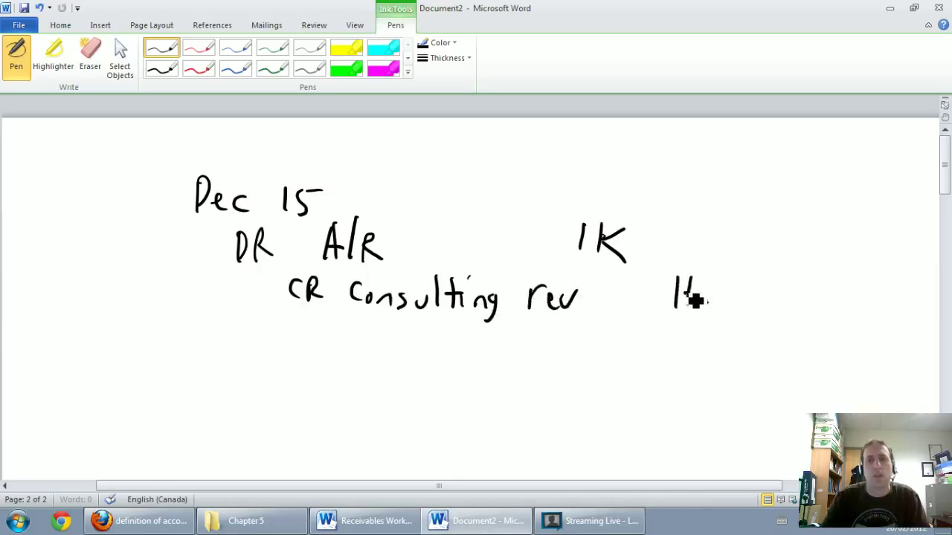
left_click_drag(717, 272, 715, 303)
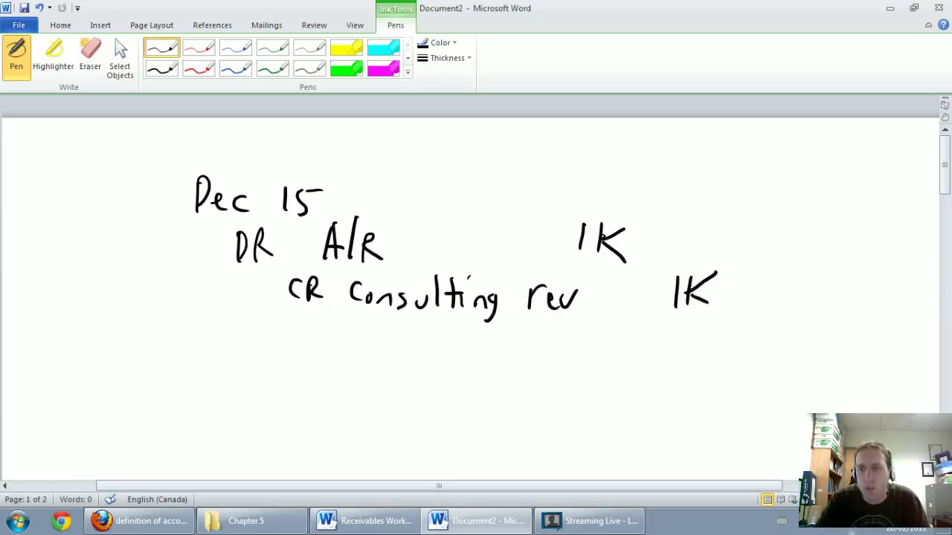
scroll(475, 298, "down", 1)
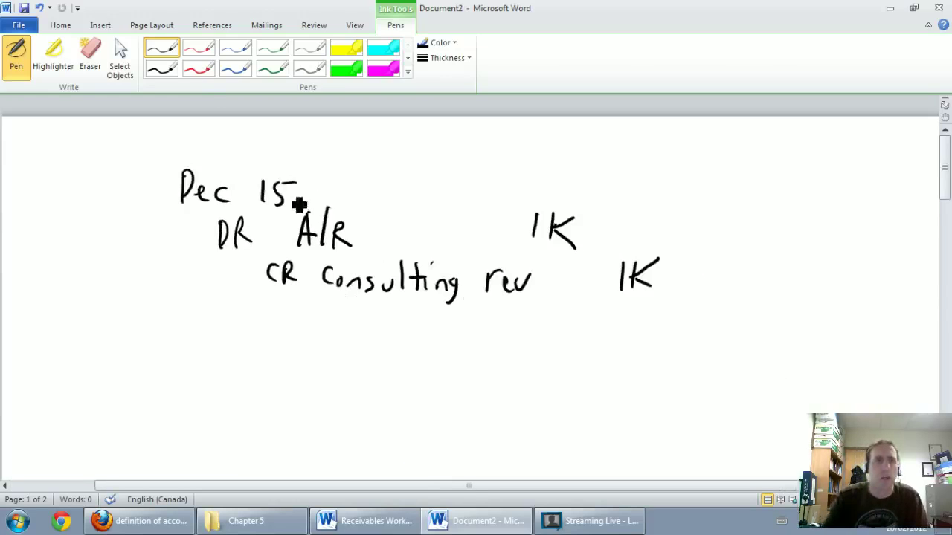
left_click(177, 67)
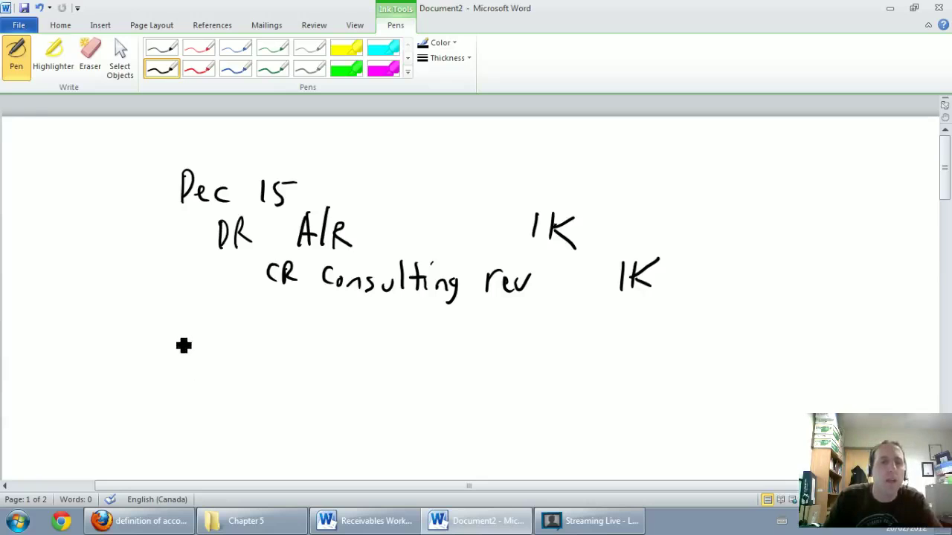
Step: Handwrite Dec 31 in the thinner black pen, undoing a bad stroke, with F/S beneath it
left_click(175, 328)
mouse_move(182, 333)
left_mouse_down()
mouse_move(192, 349)
mouse_move(238, 361)
left_mouse_up()
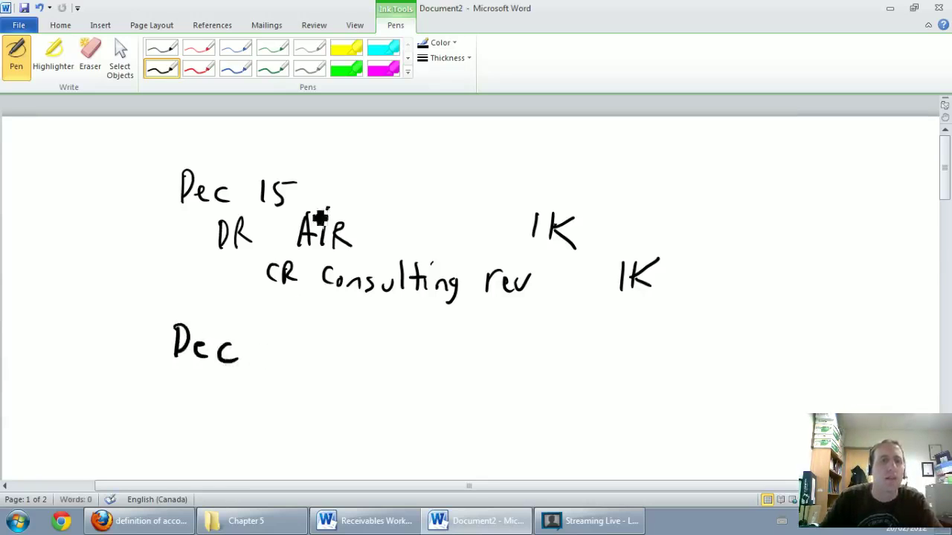
left_click(177, 47)
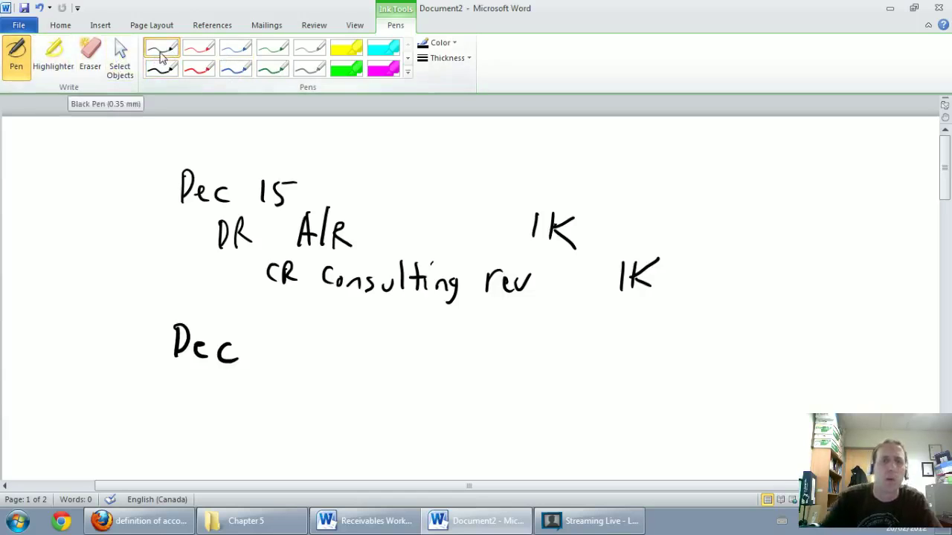
mouse_move(266, 329)
left_mouse_down()
mouse_move(283, 335)
mouse_move(264, 360)
left_mouse_up()
mouse_move(297, 334)
left_mouse_down()
mouse_move(293, 405)
mouse_move(318, 391)
mouse_move(318, 408)
mouse_move(350, 408)
left_mouse_up()
key("ctrl+z")
left_click(324, 373)
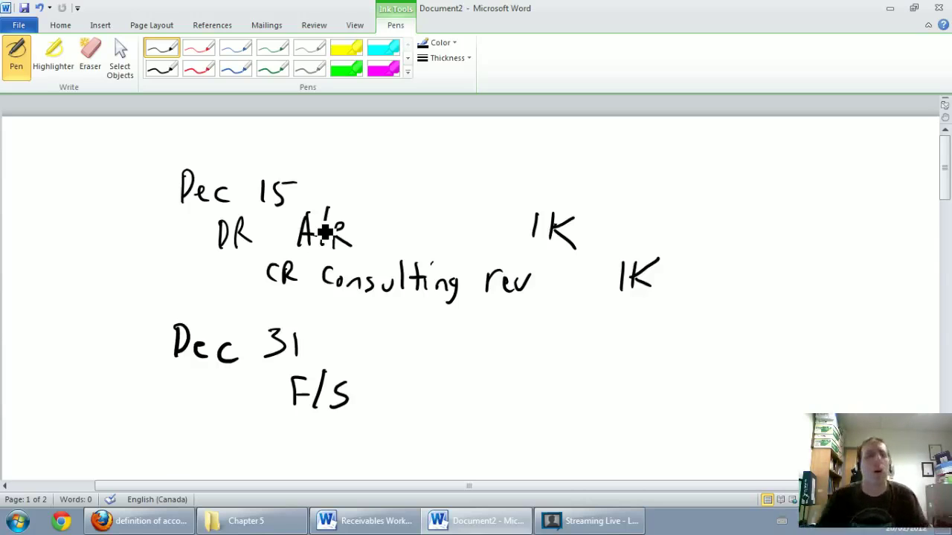
scroll(342, 223, "down", 1)
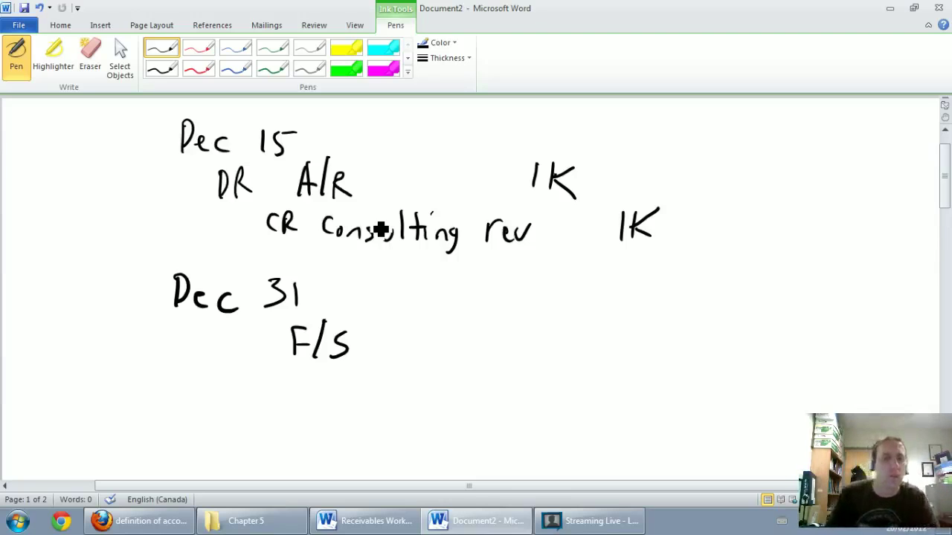
Step: Handwrite the date Jan 15 under the Dec 31 F/S note
mouse_move(176, 388)
left_mouse_down()
mouse_move(187, 402)
mouse_move(185, 394)
mouse_move(216, 410)
mouse_move(271, 415)
mouse_move(298, 390)
left_mouse_up()
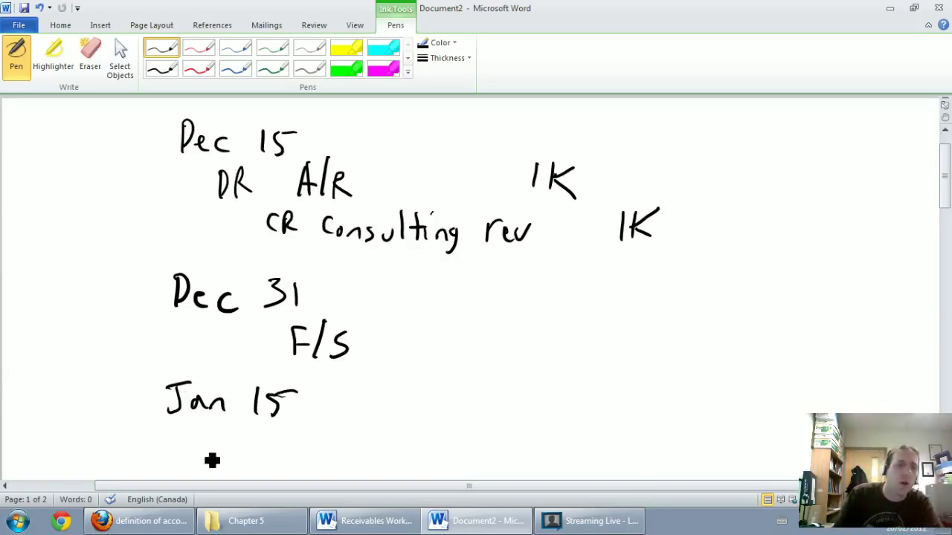
Step: Handwrite the dates Jan 31 and Feb 14 below Jan 15 in the timeline
mouse_move(175, 433)
left_mouse_down()
mouse_move(176, 451)
mouse_move(195, 443)
mouse_move(206, 457)
mouse_move(267, 444)
mouse_move(257, 460)
left_mouse_up()
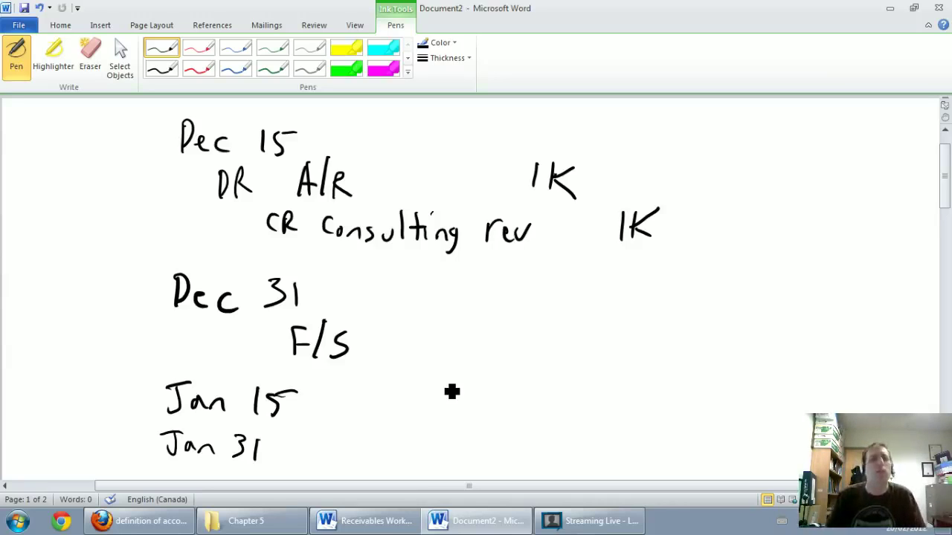
scroll(454, 392, "down", 1)
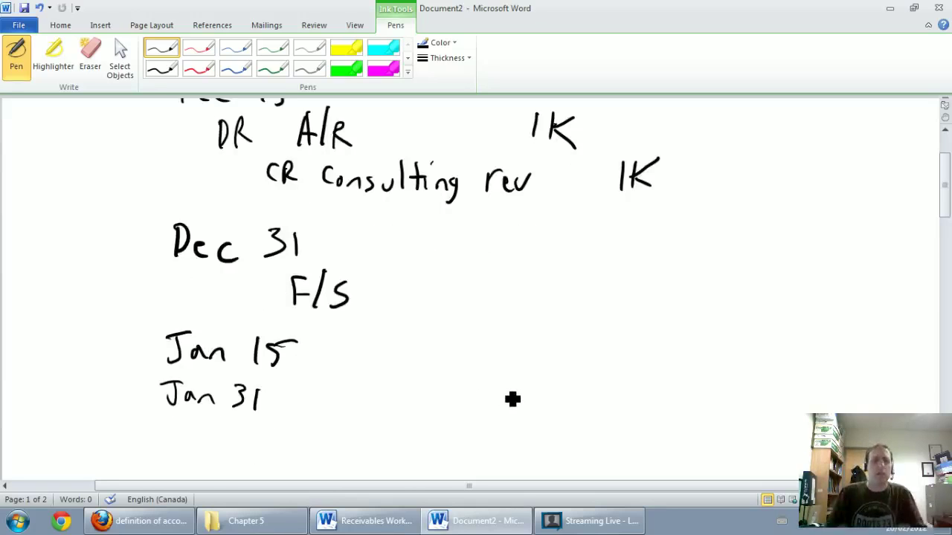
mouse_move(179, 418)
left_mouse_down()
mouse_move(163, 440)
mouse_move(253, 433)
mouse_move(235, 446)
mouse_move(256, 443)
left_mouse_up()
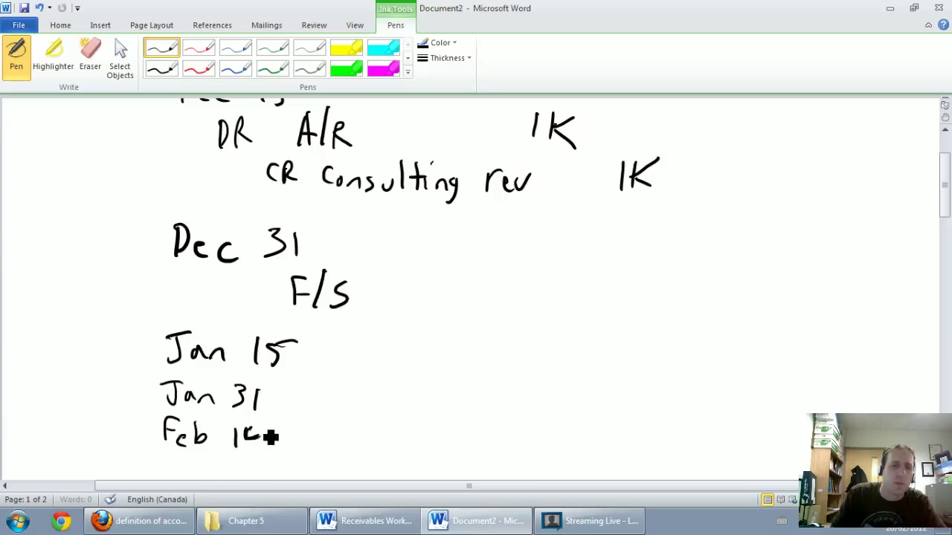
mouse_move(260, 433)
left_mouse_down()
mouse_move(269, 445)
mouse_move(261, 451)
left_mouse_up()
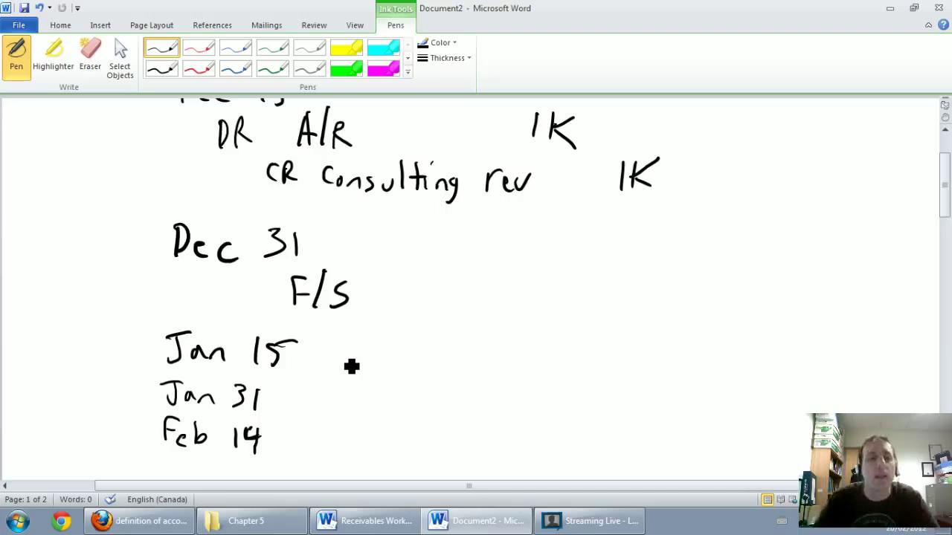
Step: Ink the words 'Bad debt exp' beneath the Feb 14 date
scroll(357, 367, "down", 2)
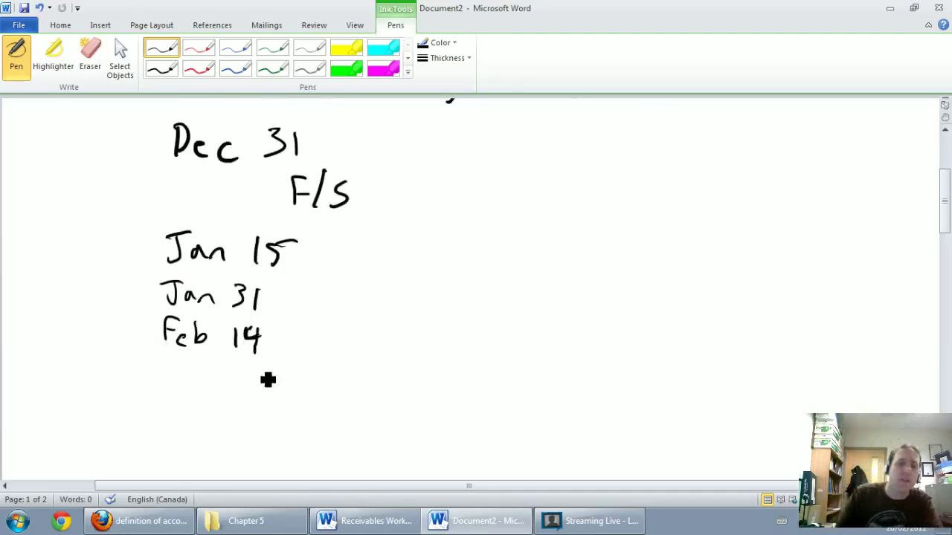
mouse_move(223, 375)
left_mouse_down()
mouse_move(223, 409)
mouse_move(267, 395)
mouse_move(286, 406)
left_mouse_up()
mouse_move(330, 383)
left_mouse_down()
mouse_move(330, 397)
mouse_move(363, 402)
left_mouse_up()
left_click_drag(370, 368, 376, 405)
left_click_drag(367, 379, 432, 401)
mouse_move(428, 392)
left_mouse_down()
mouse_move(447, 411)
mouse_move(451, 404)
left_mouse_up()
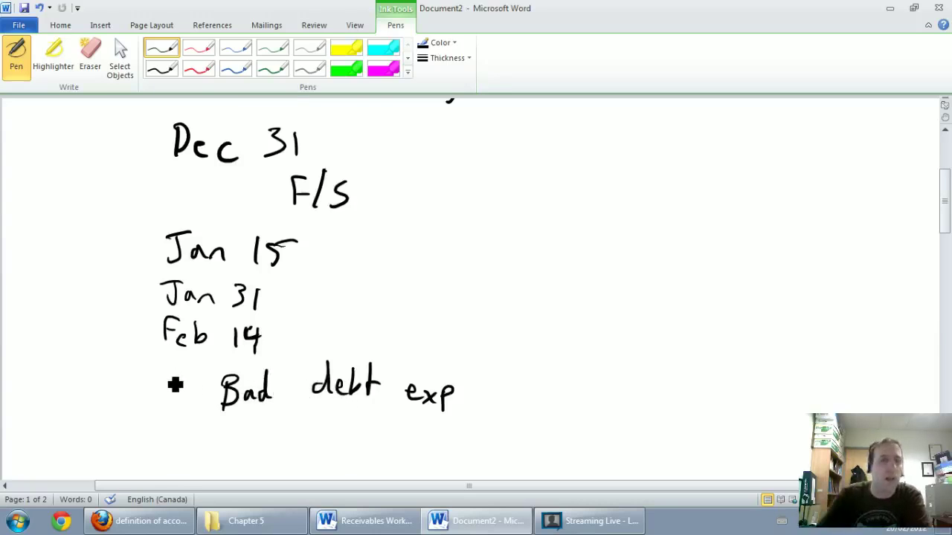
scroll(186, 385, "down", 2)
scroll(192, 388, "up", 1)
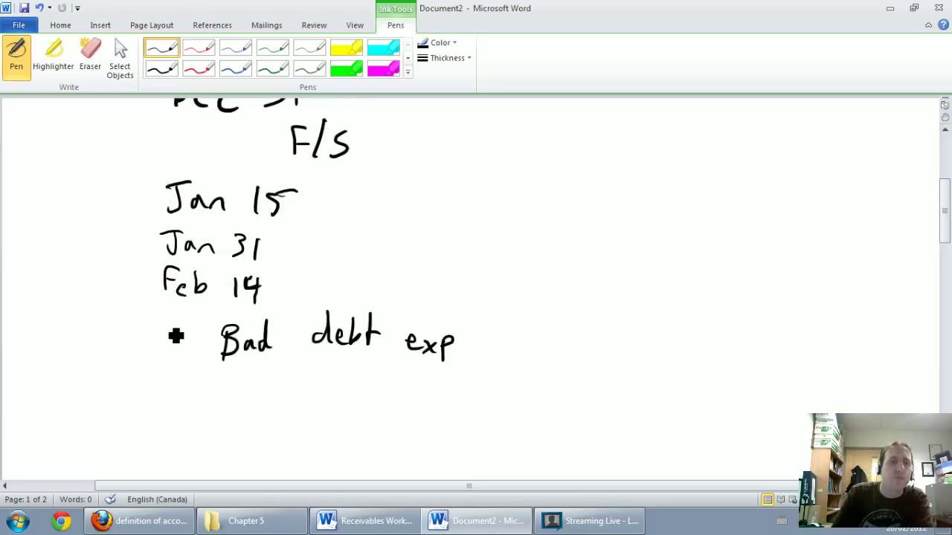
Step: Ink DR Bad debt exp 1k and CR A/R 1K, then cross the entry out with an X
mouse_move(174, 336)
left_mouse_down()
mouse_move(166, 340)
mouse_move(182, 347)
mouse_move(204, 336)
mouse_move(195, 348)
left_mouse_up()
mouse_move(548, 330)
left_mouse_down()
mouse_move(558, 357)
mouse_move(569, 335)
mouse_move(570, 354)
left_mouse_up()
mouse_move(288, 370)
left_mouse_down()
mouse_move(287, 386)
mouse_move(312, 375)
mouse_move(310, 387)
mouse_move(346, 394)
mouse_move(344, 386)
mouse_move(355, 401)
mouse_move(392, 400)
left_mouse_up()
mouse_move(633, 372)
left_mouse_down()
mouse_move(629, 398)
mouse_move(669, 397)
left_mouse_up()
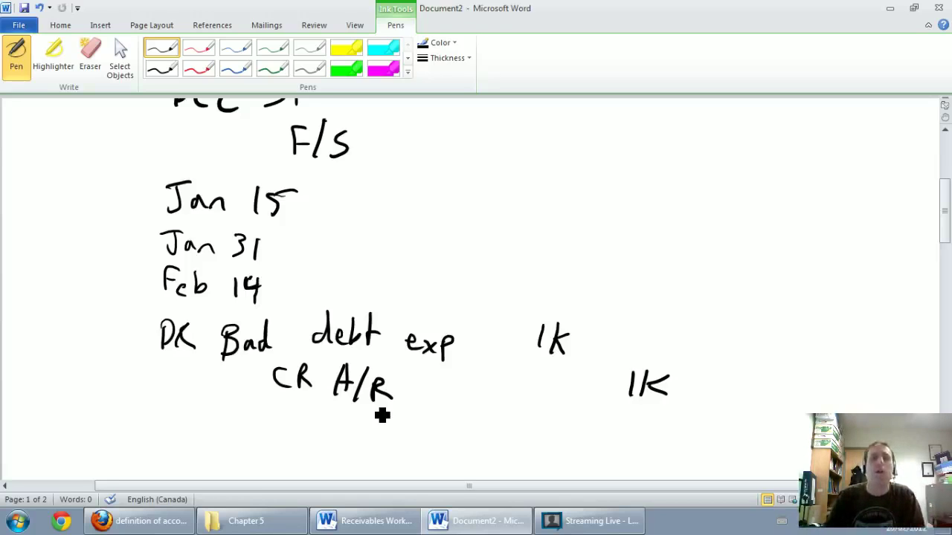
left_click_drag(652, 287, 623, 319)
left_click_drag(623, 284, 655, 321)
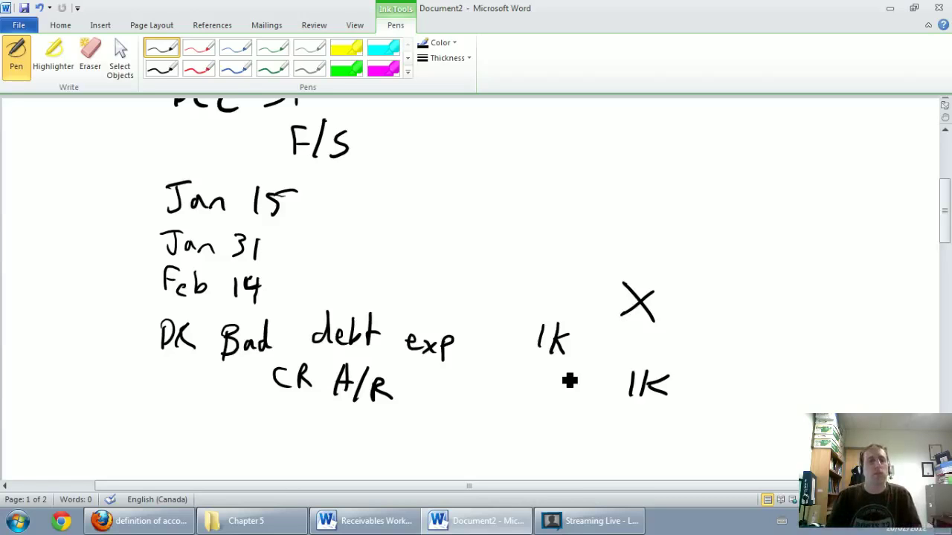
Step: Append /12 to the Dec 15 date and undo a misdrawn stroke at Dec 31
scroll(570, 380, "up", 5)
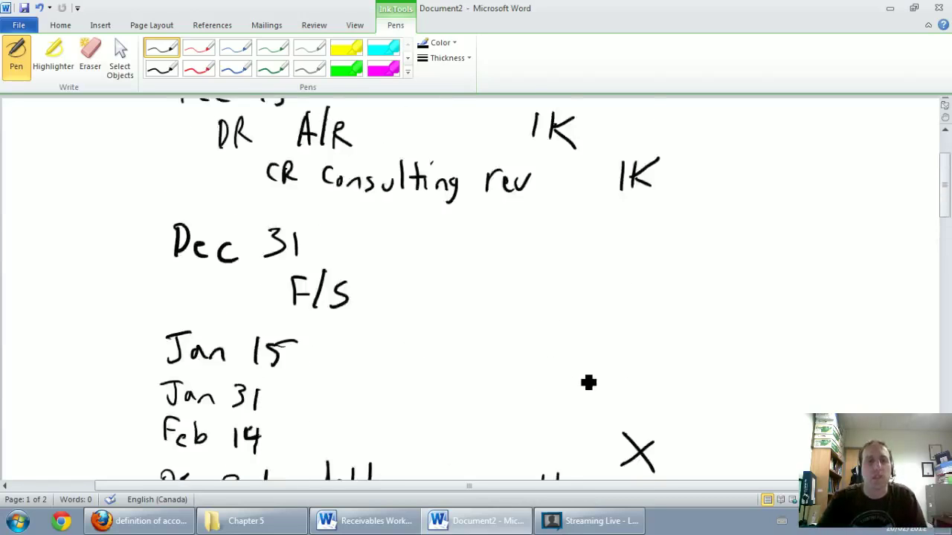
scroll(602, 383, "up", 2)
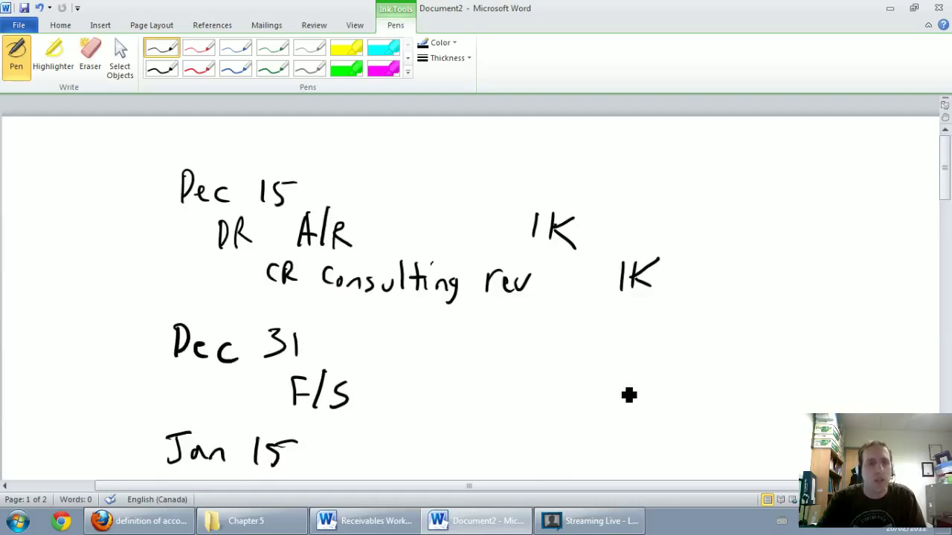
scroll(629, 395, "down", 5)
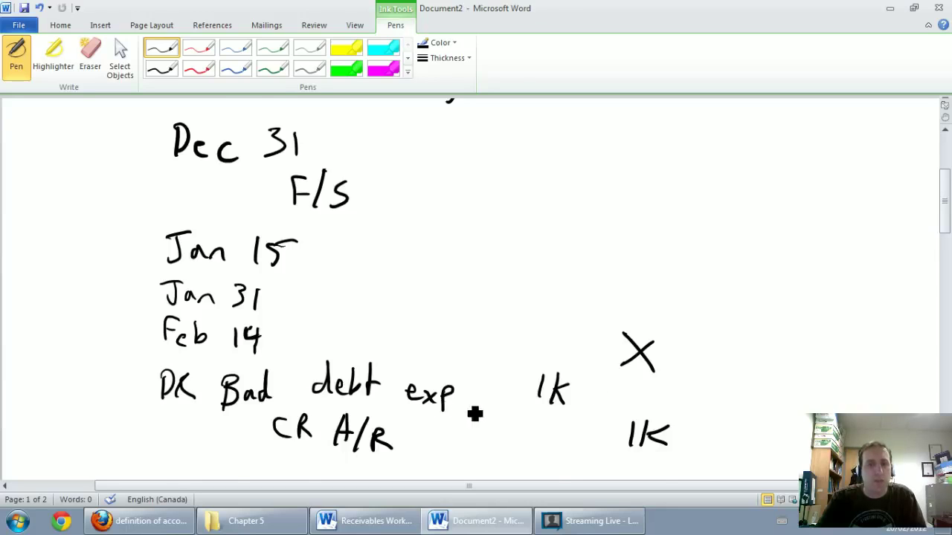
scroll(476, 415, "up", 5)
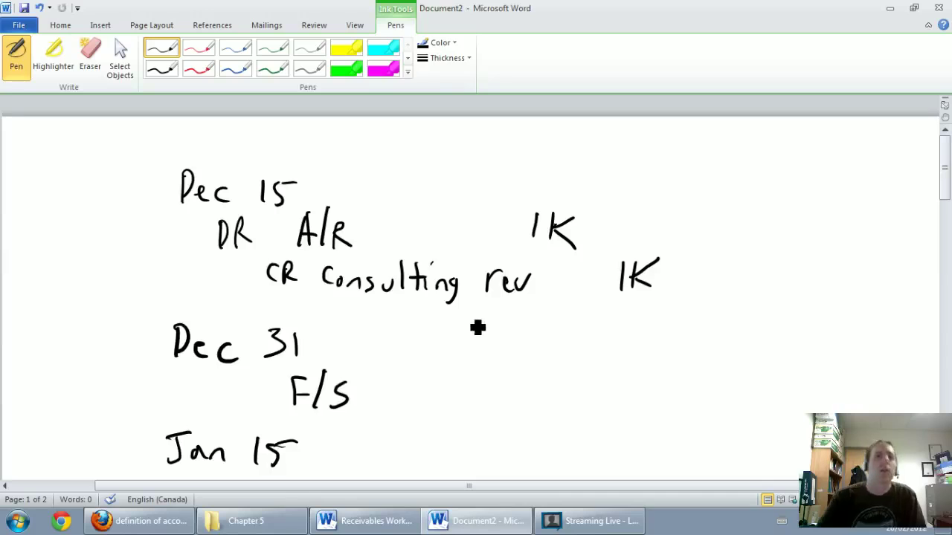
left_click_drag(324, 154, 287, 218)
mouse_move(342, 176)
left_mouse_down()
mouse_move(340, 195)
mouse_move(322, 205)
mouse_move(364, 181)
mouse_move(367, 199)
left_mouse_up()
scroll(377, 249, "down", 3)
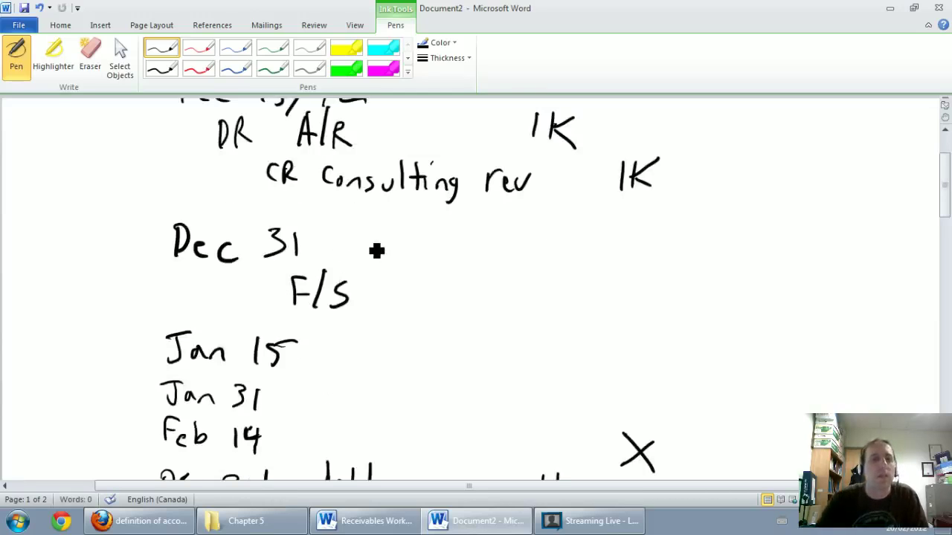
mouse_move(330, 229)
left_mouse_down()
mouse_move(304, 264)
mouse_move(365, 269)
mouse_move(328, 265)
left_mouse_up()
key("ctrl+z")
Step: Append /13 to the Jan 15, Jan 31 and Feb 14 dates
mouse_move(318, 334)
left_mouse_down()
mouse_move(296, 372)
mouse_move(333, 372)
mouse_move(272, 413)
left_mouse_up()
mouse_move(305, 386)
left_mouse_down()
mouse_move(304, 414)
mouse_move(315, 417)
left_mouse_up()
scroll(327, 372, "down", 3)
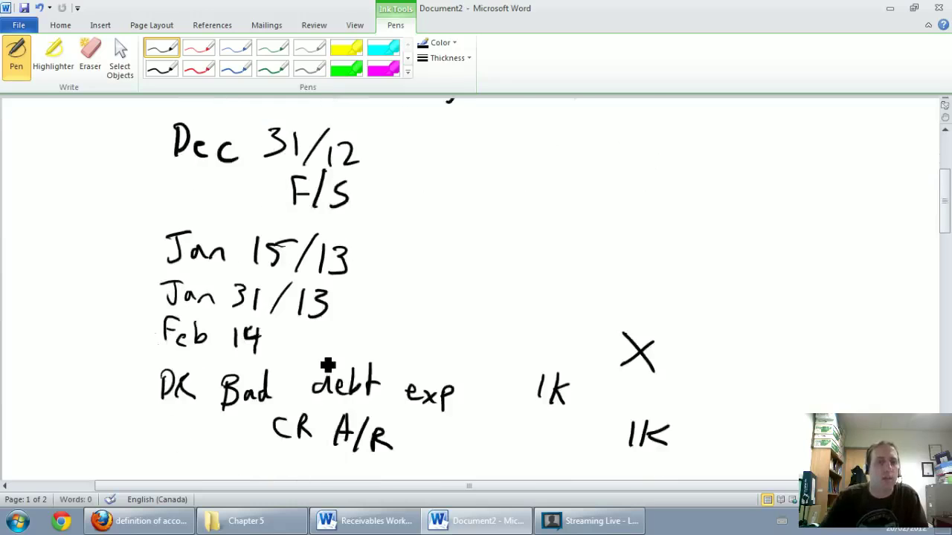
mouse_move(289, 330)
left_mouse_down()
mouse_move(266, 364)
mouse_move(305, 364)
left_mouse_up()
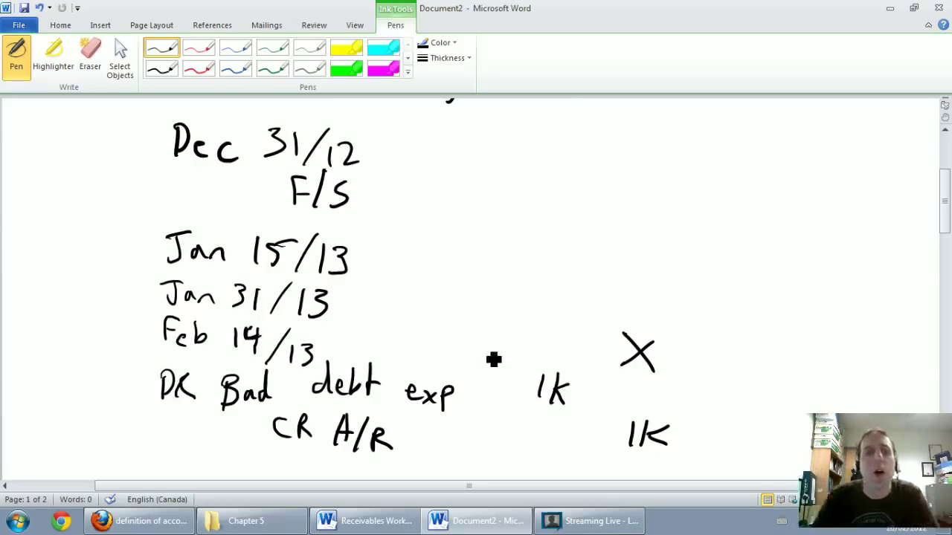
scroll(504, 365, "up", 3)
scroll(504, 366, "down", 2)
scroll(501, 387, "down", 1)
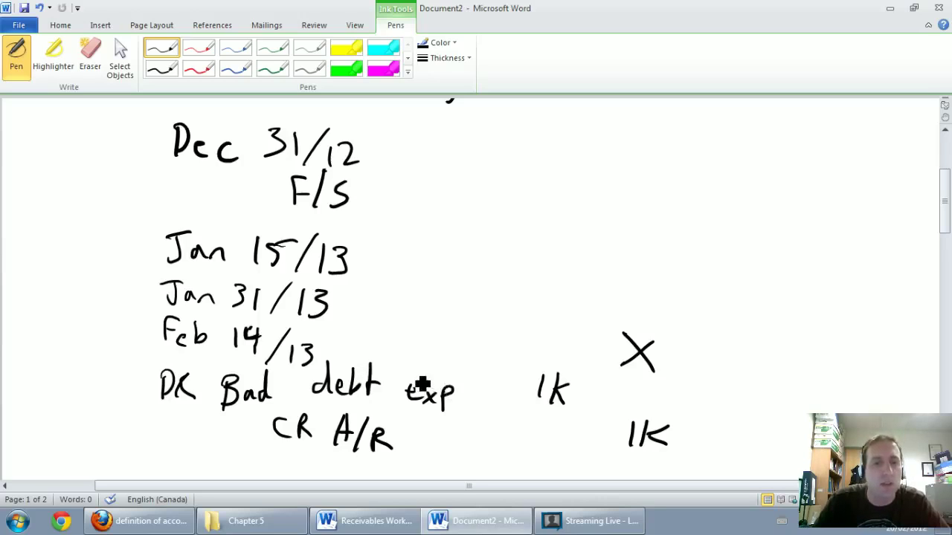
scroll(431, 387, "up", 5)
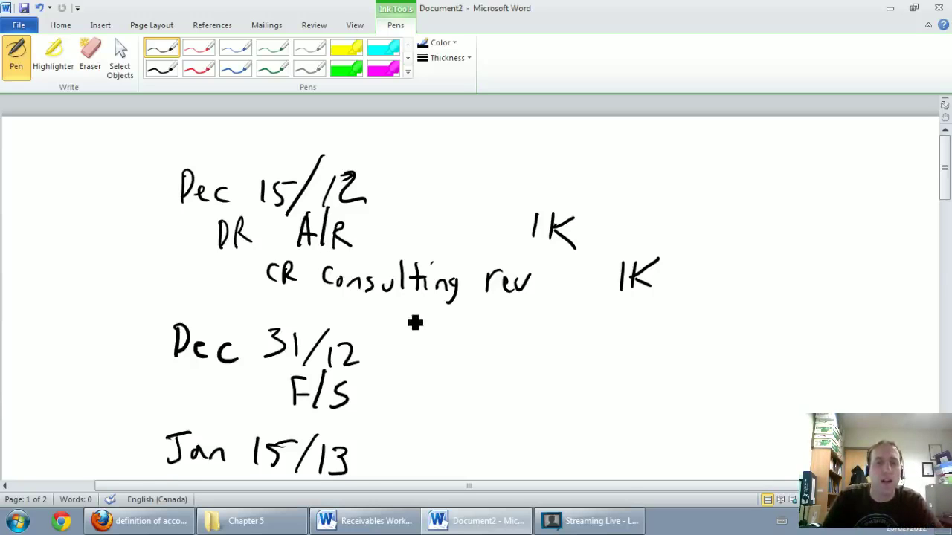
Step: Draw a down arrow under consulting rev and an arrow from Dec 31/12 to a handwritten 'Bad debt exp'
mouse_move(418, 302)
left_mouse_down()
mouse_move(417, 339)
mouse_move(429, 336)
left_mouse_up()
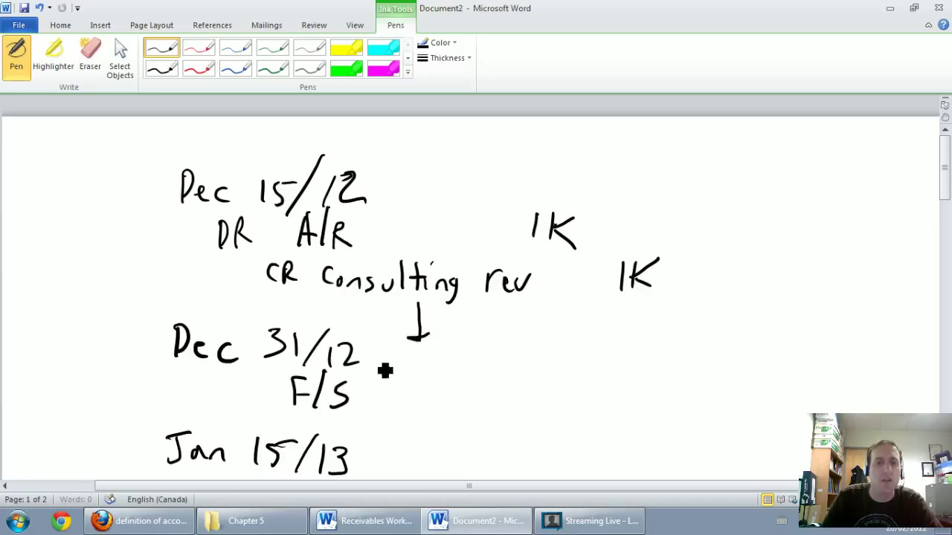
mouse_move(371, 352)
left_mouse_down()
mouse_move(405, 357)
mouse_move(395, 372)
left_mouse_up()
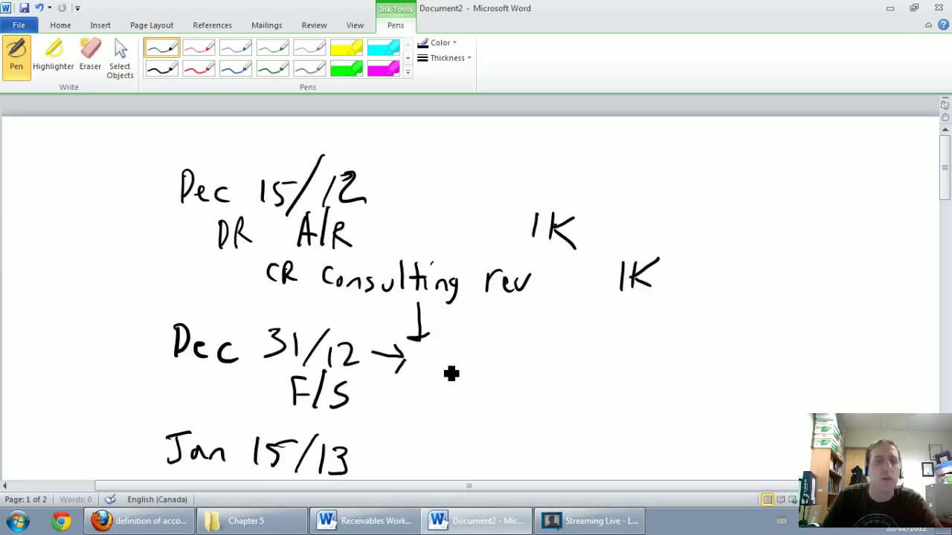
mouse_move(439, 349)
left_mouse_down()
mouse_move(445, 380)
mouse_move(454, 382)
mouse_move(480, 349)
mouse_move(540, 374)
mouse_move(571, 356)
mouse_move(568, 377)
mouse_move(588, 368)
mouse_move(621, 386)
mouse_move(630, 371)
left_mouse_up()
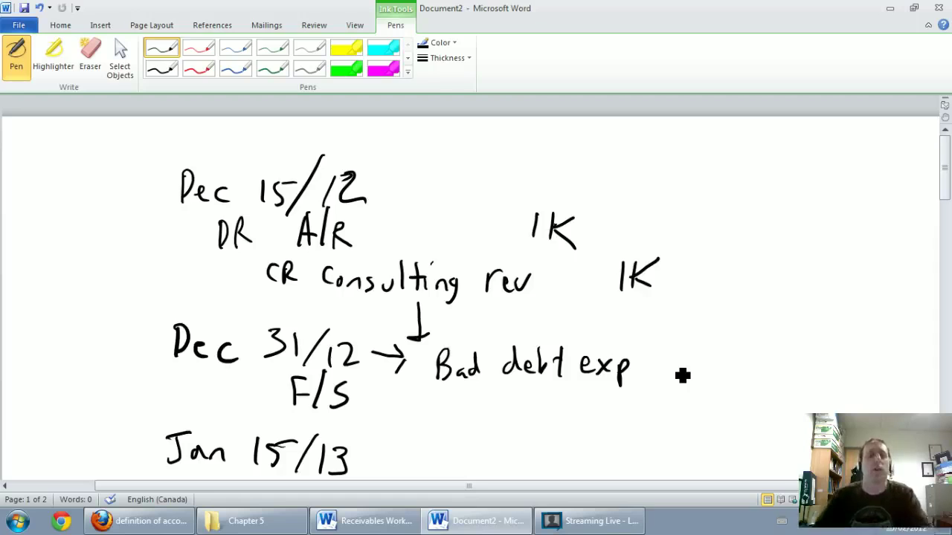
scroll(471, 418, "down", 1)
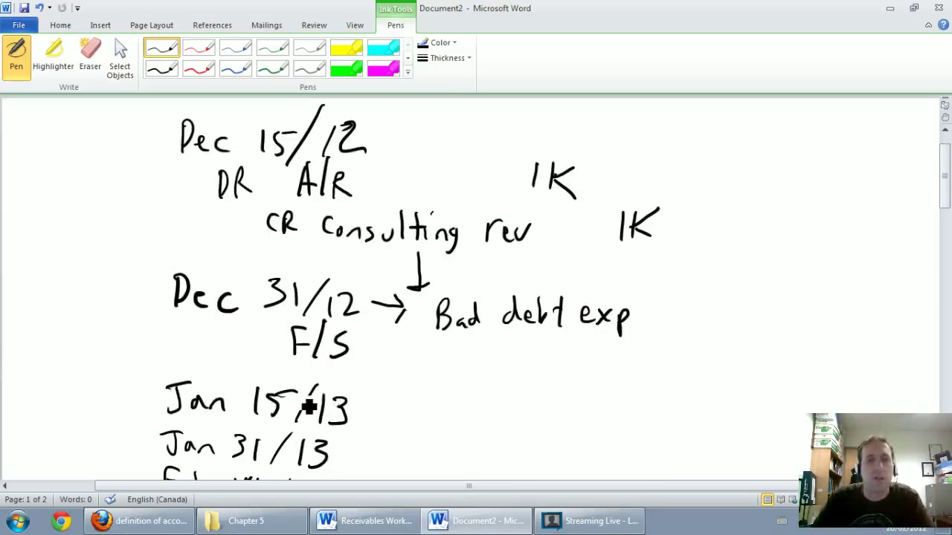
scroll(309, 406, "down", 1)
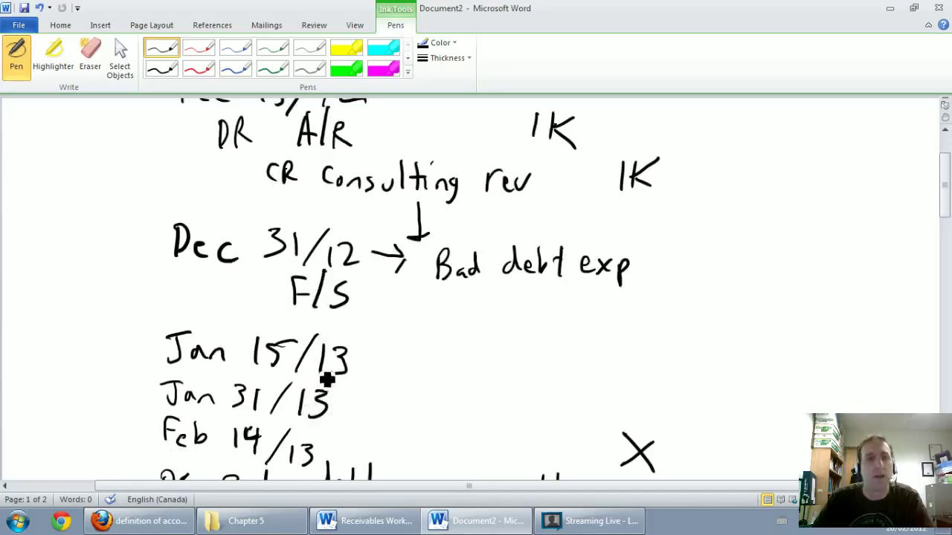
scroll(365, 418, "down", 1)
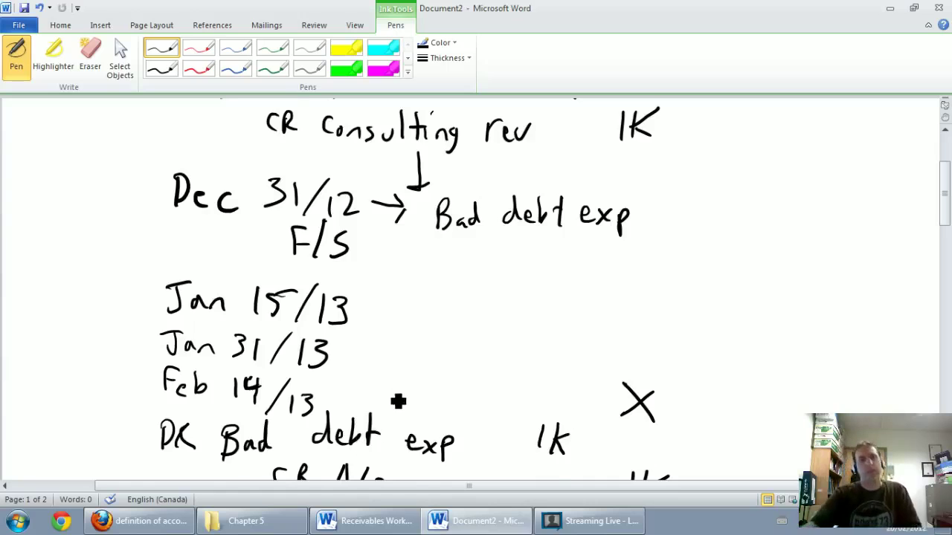
scroll(398, 404, "up", 3)
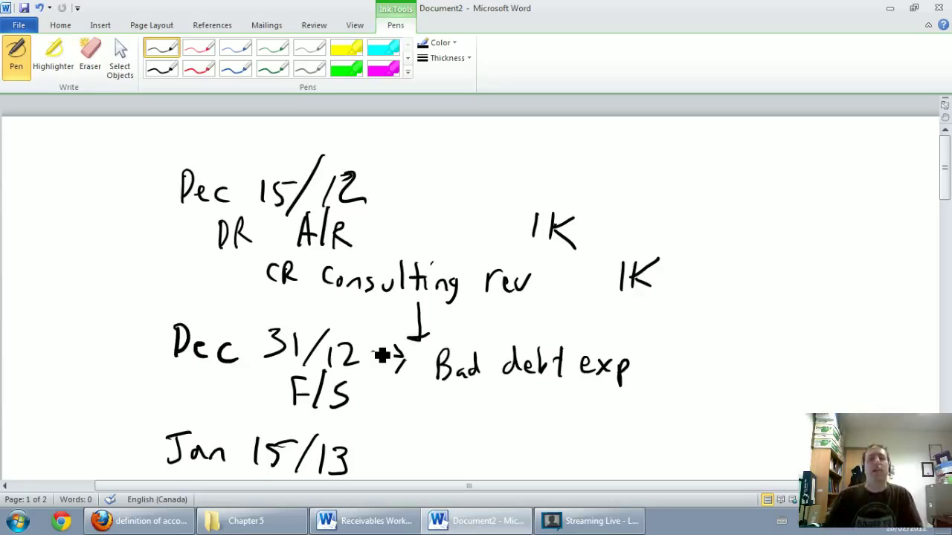
scroll(430, 408, "down", 3)
scroll(430, 408, "down", 3)
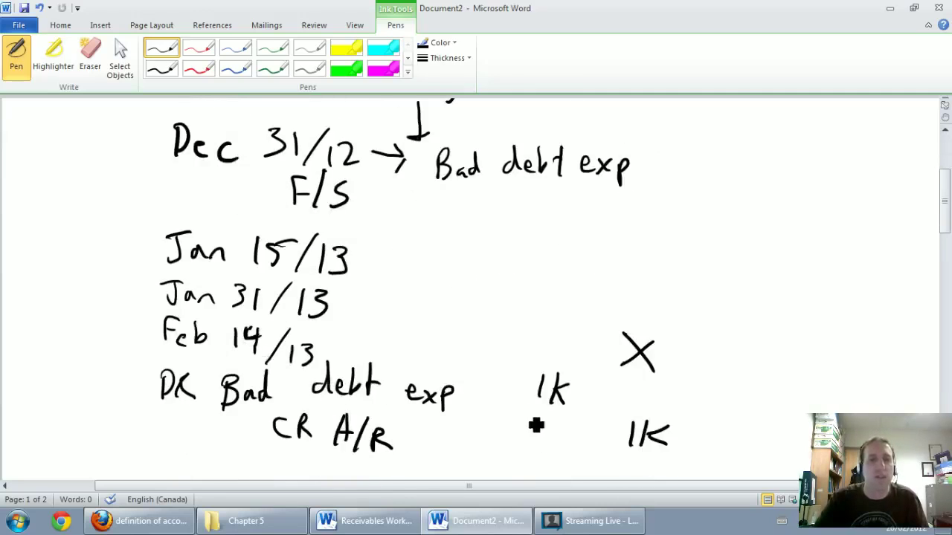
scroll(566, 423, "up", 6)
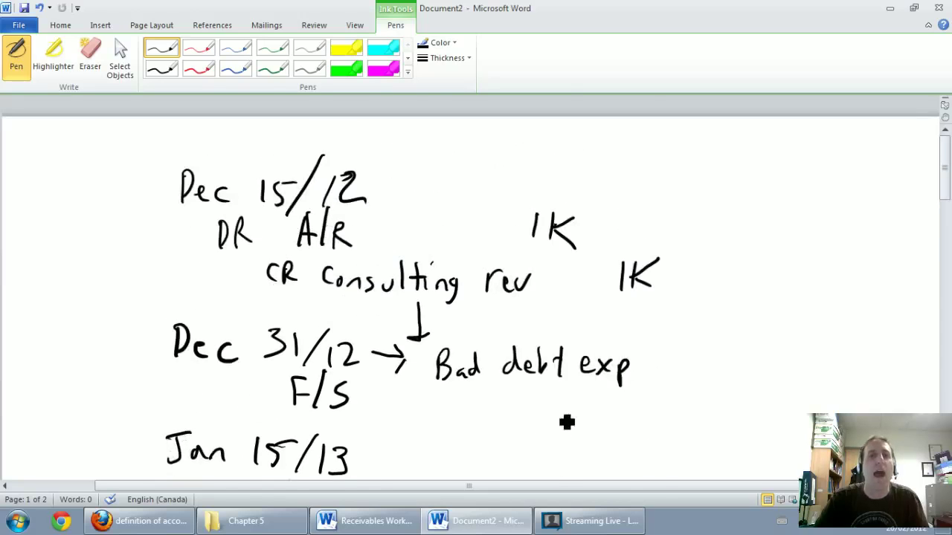